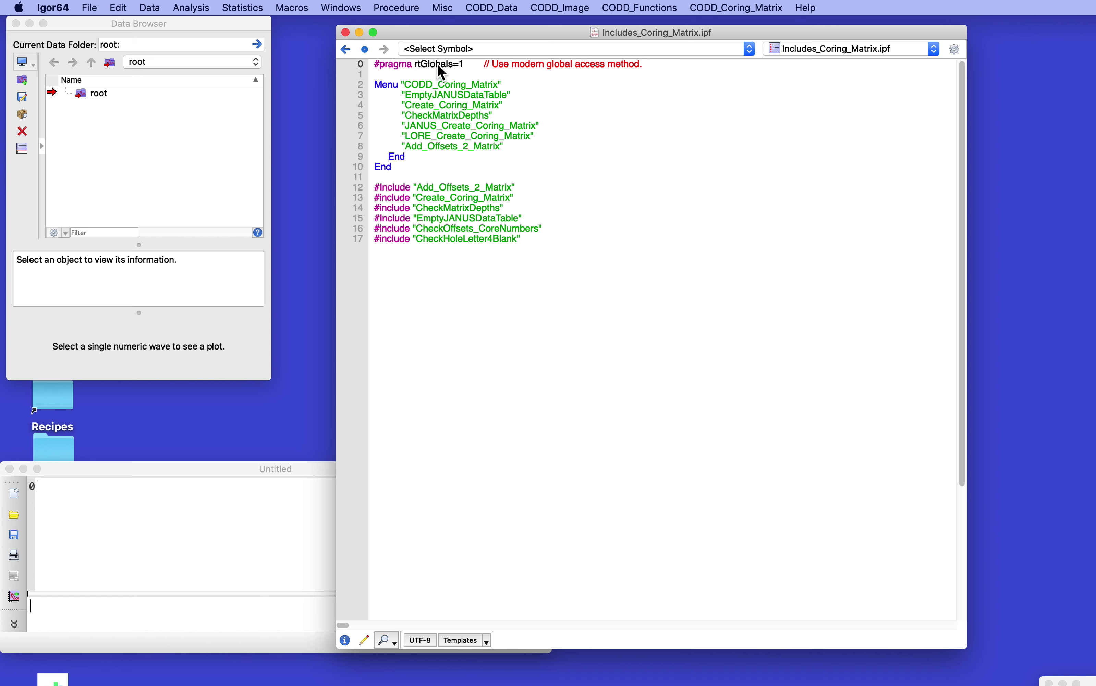
# Hide the Includes_Coring_Matrix.ipf procedure window and move the Includes_Files folder window off the workspace.
pyautogui.click(761, 10)
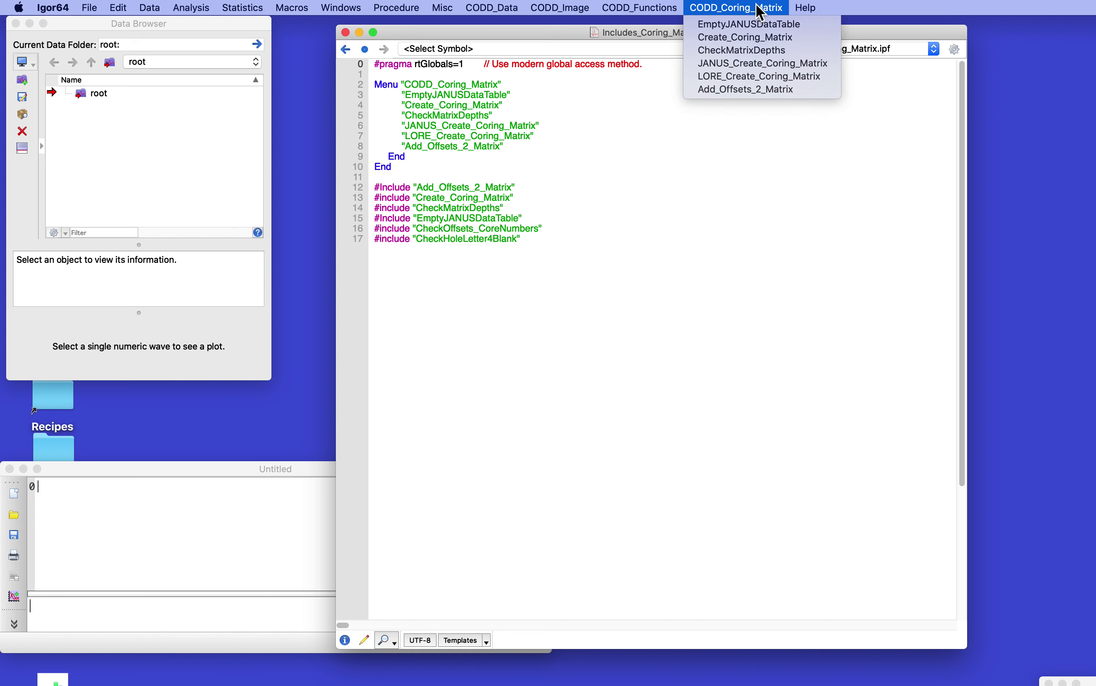
pyautogui.click(761, 10)
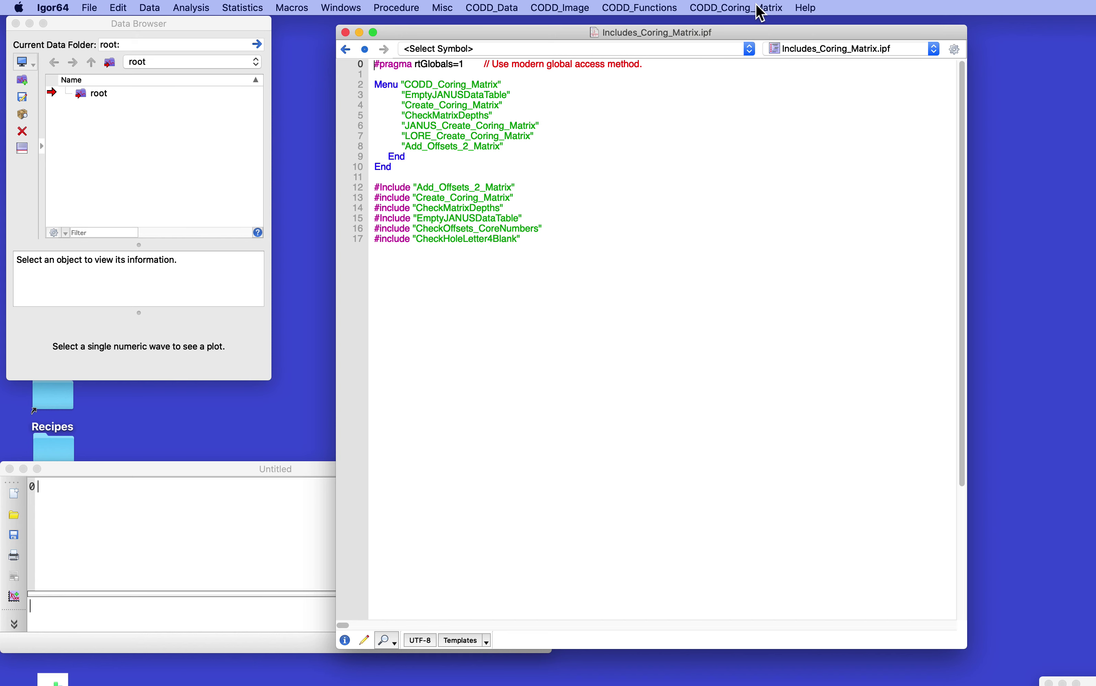
pyautogui.click(346, 32)
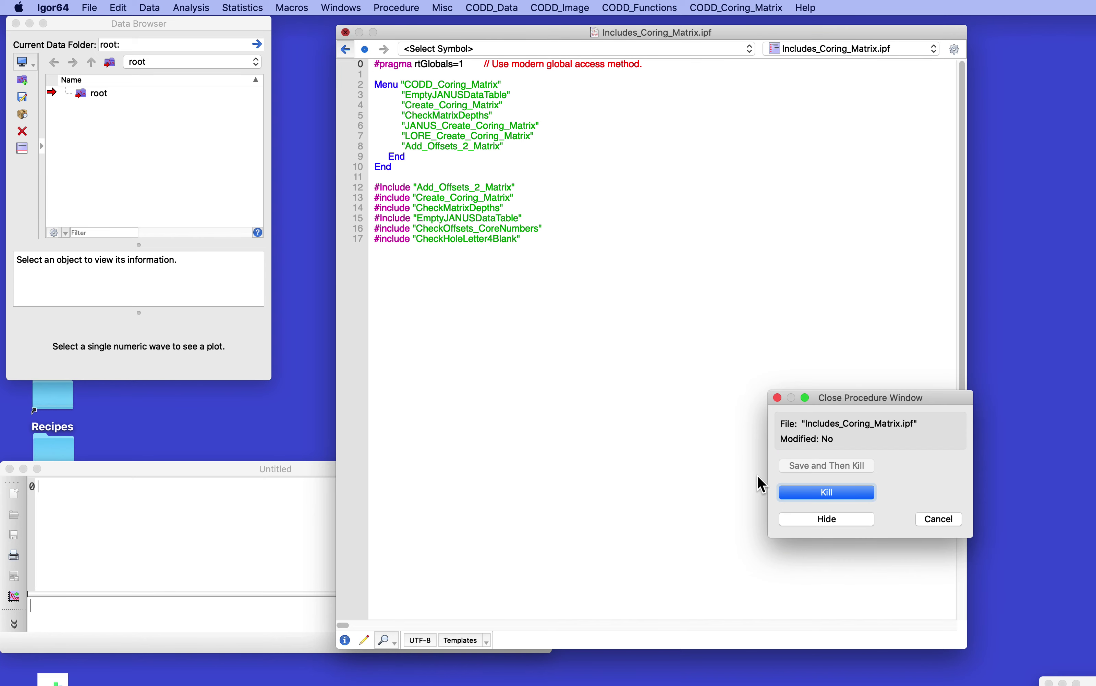
pyautogui.click(792, 521)
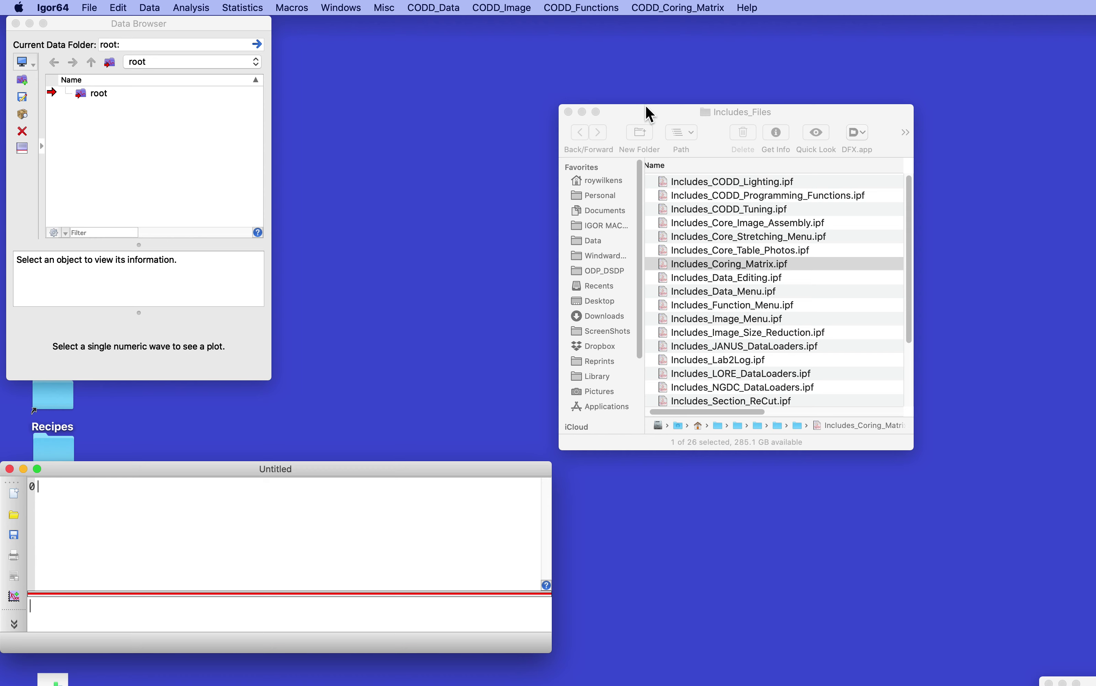
pyautogui.moveTo(643, 110); pyautogui.dragTo(1095, 424)
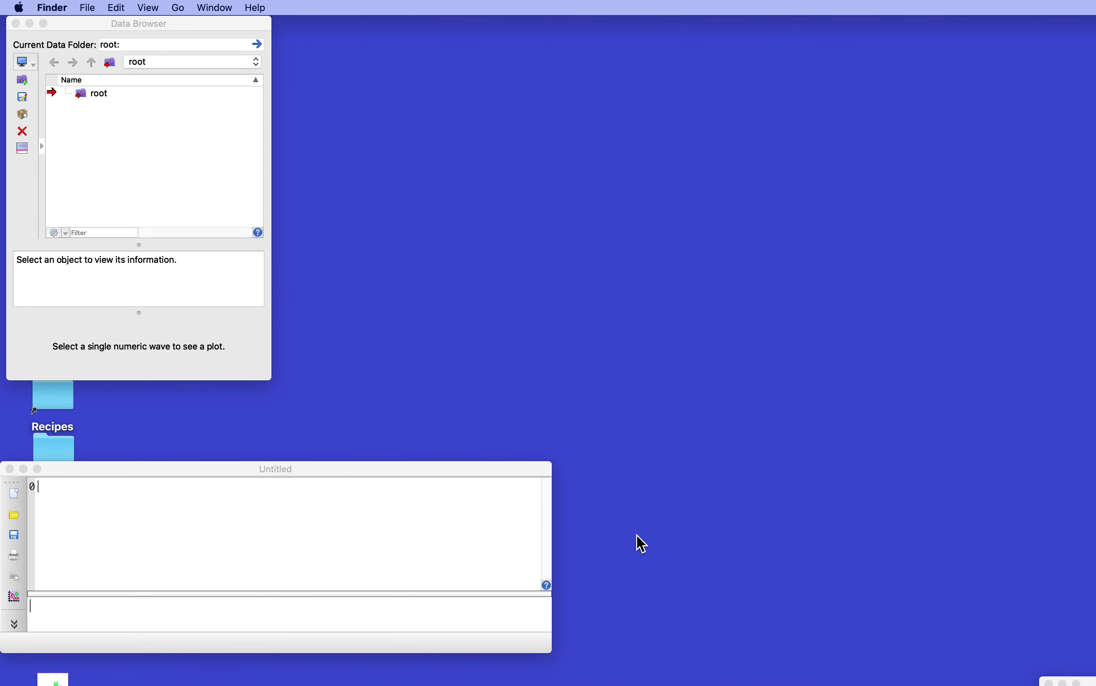
pyautogui.click(525, 546)
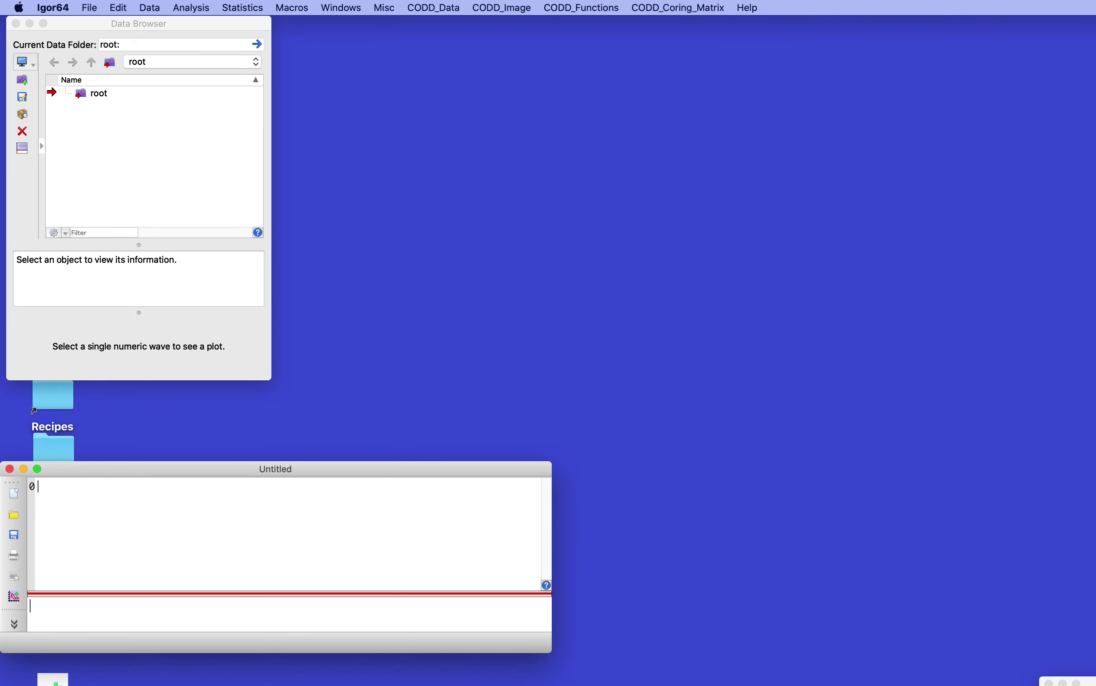
# Switch to Chrome and open the Section Summary report in the LORE: LIMS Online Report application.
pyautogui.moveTo(1095, 28); pyautogui.dragTo(832, 33)
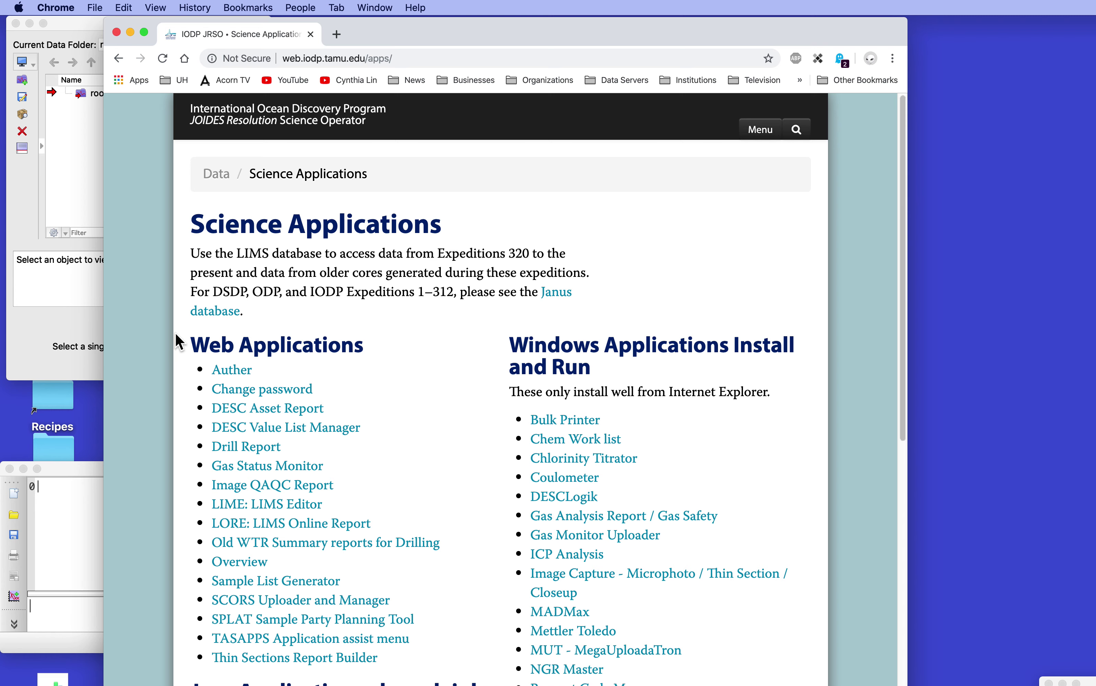
pyautogui.click(275, 526)
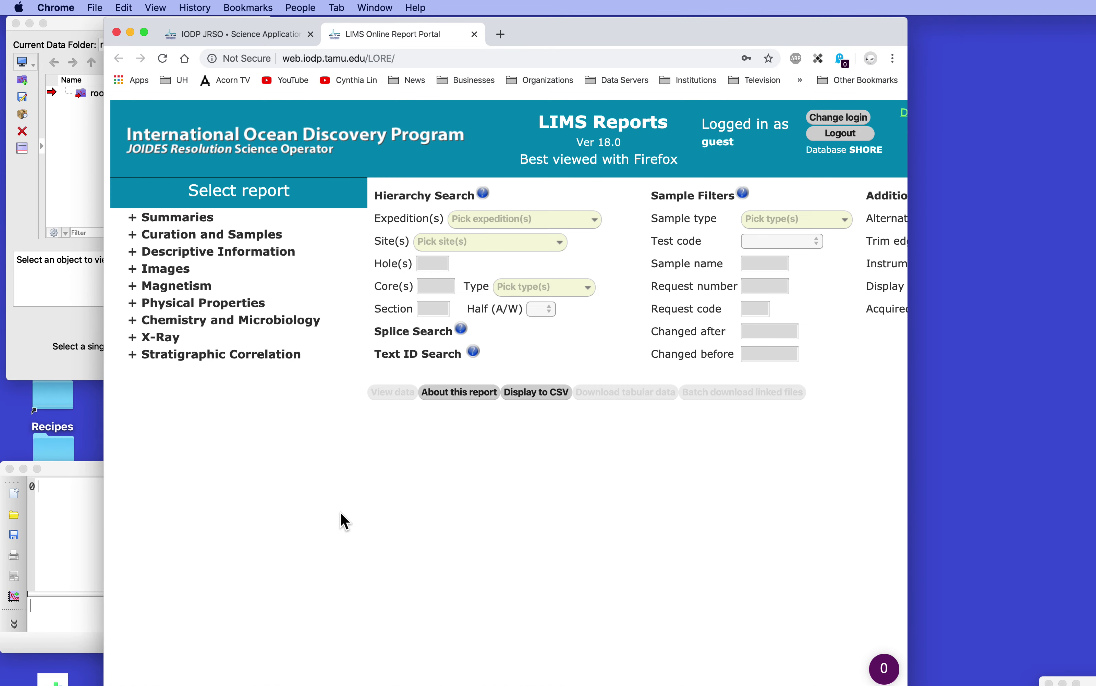
pyautogui.click(132, 221)
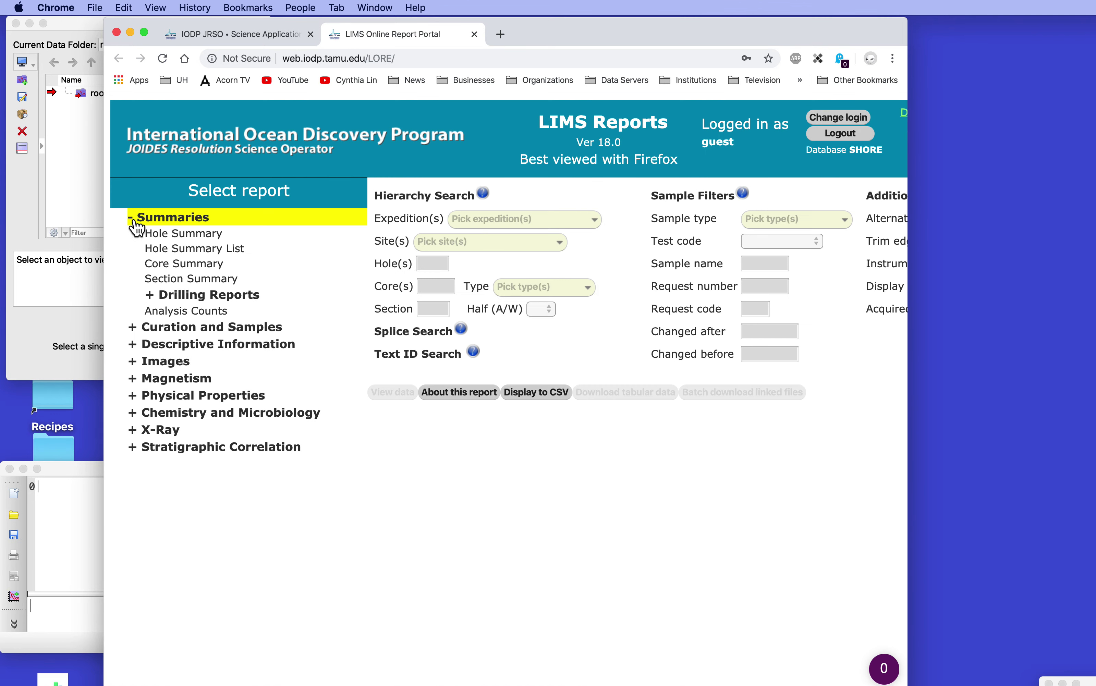
pyautogui.click(216, 283)
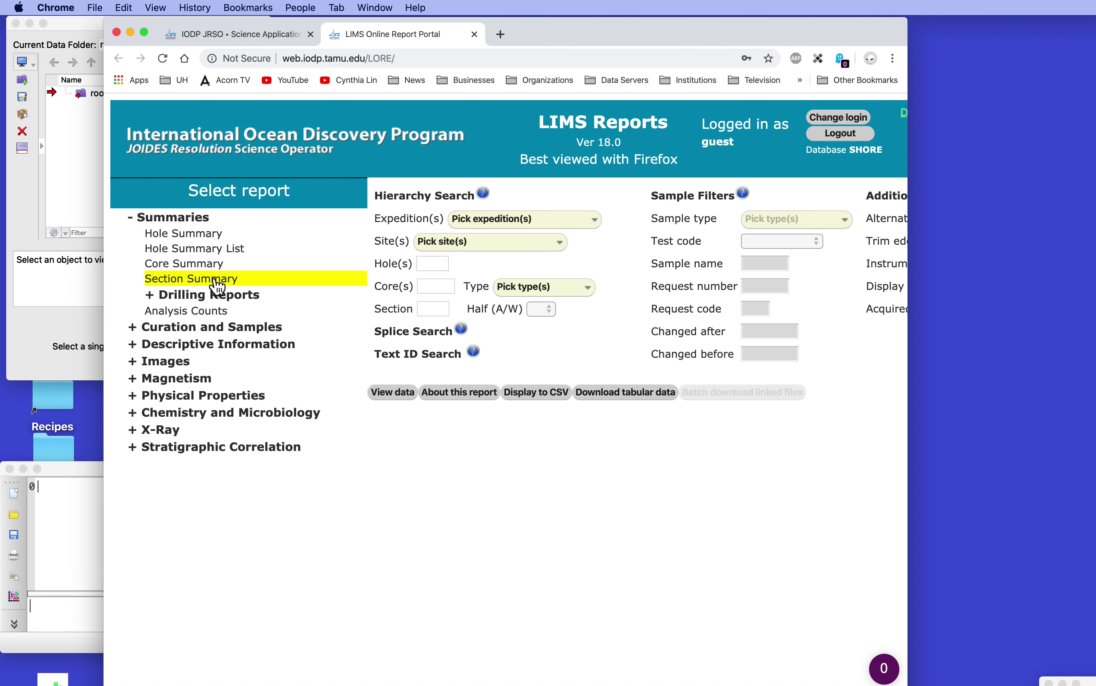
# Restrict the Section Summary report to expedition 321 and site U1337.
pyautogui.click(445, 241)
pyautogui.click(524, 222)
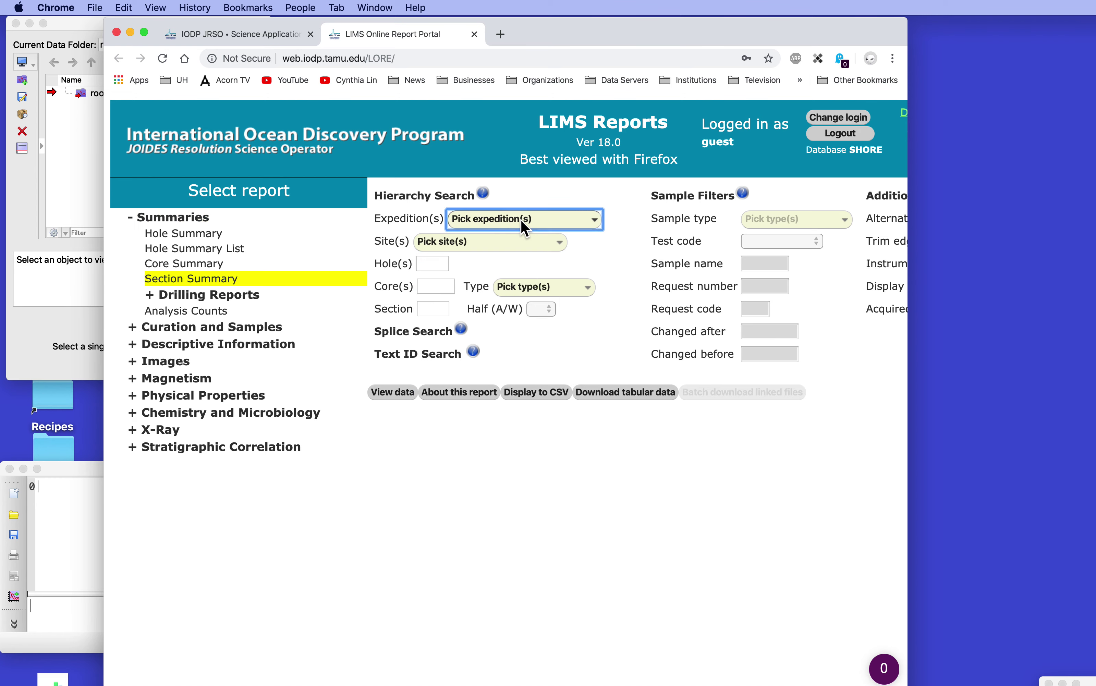
pyautogui.scroll(-3, 524, 259)
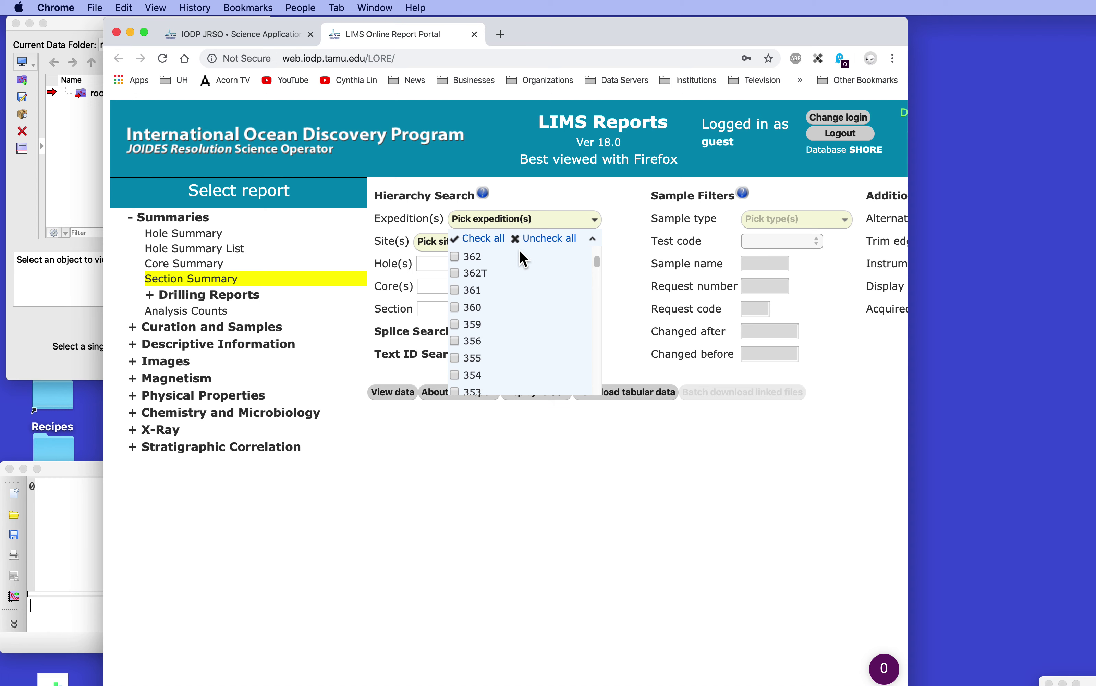
pyautogui.scroll(-10, 524, 259)
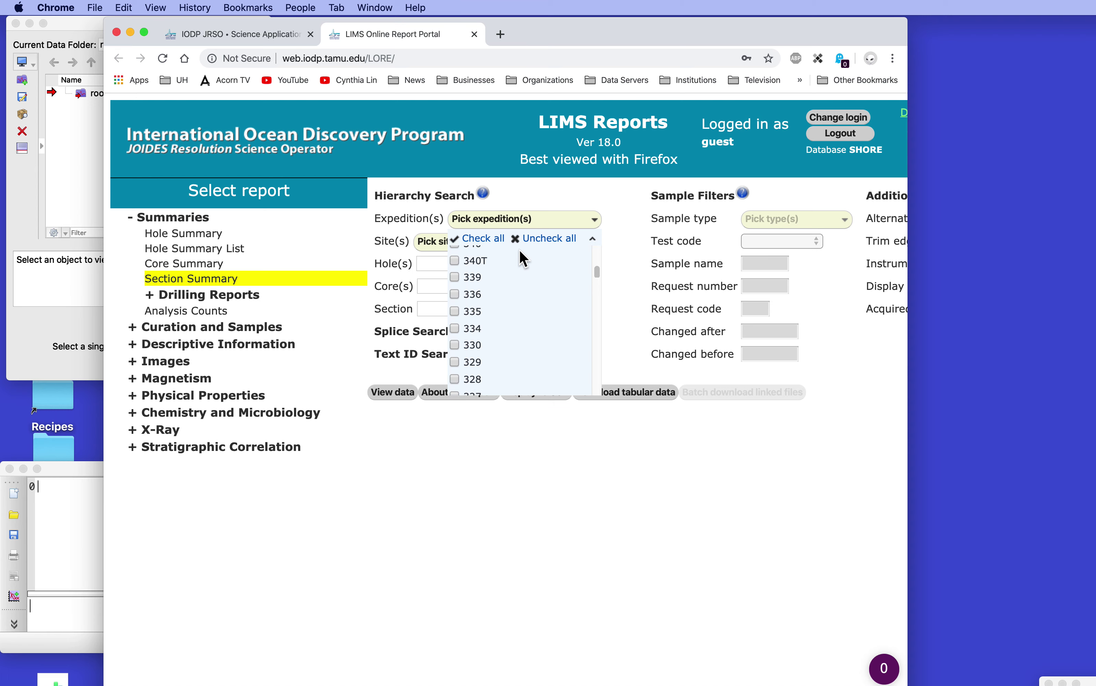
pyautogui.scroll(-5, 524, 259)
pyautogui.click(453, 255)
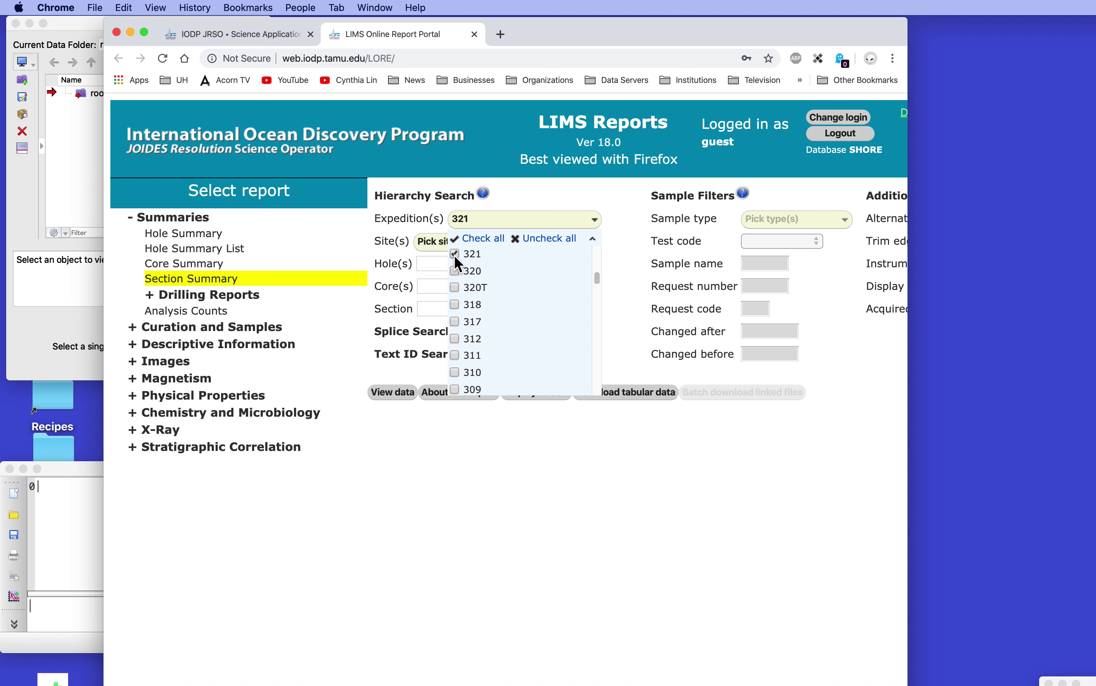
pyautogui.click(430, 242)
pyautogui.click(441, 297)
pyautogui.click(355, 472)
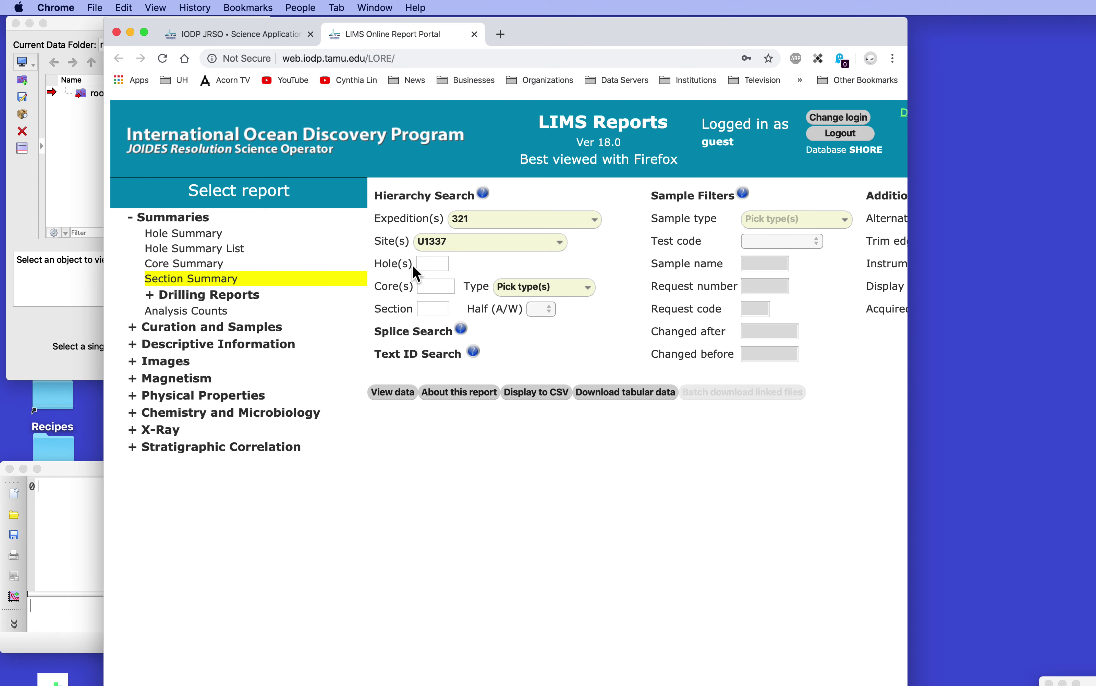
# Display the section data for hole A and download the table as Section Summary_31_10_2019.csv in the CoreData folder.
pyautogui.click(429, 266)
pyautogui.write('A')
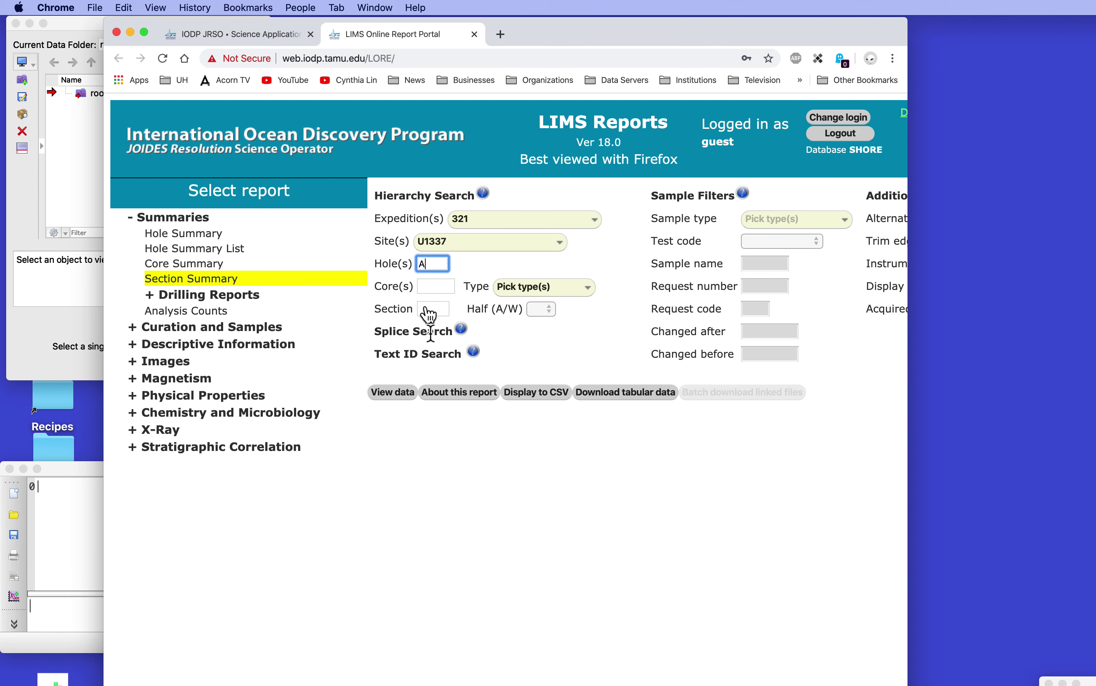
pyautogui.click(393, 392)
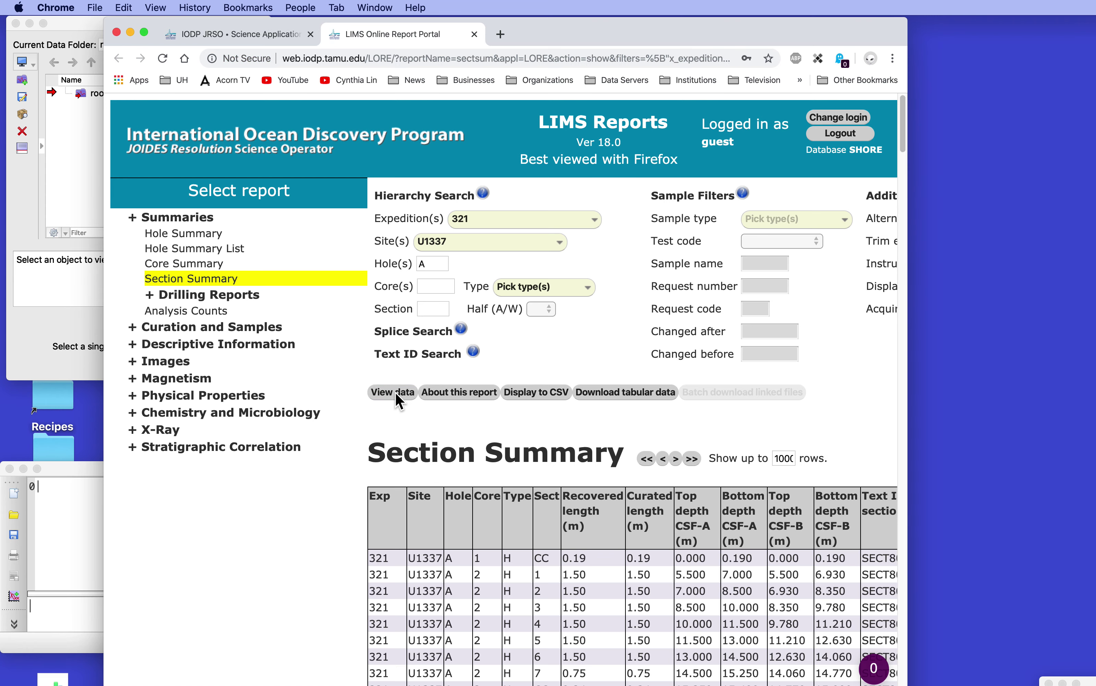
pyautogui.scroll(-20, 405, 398)
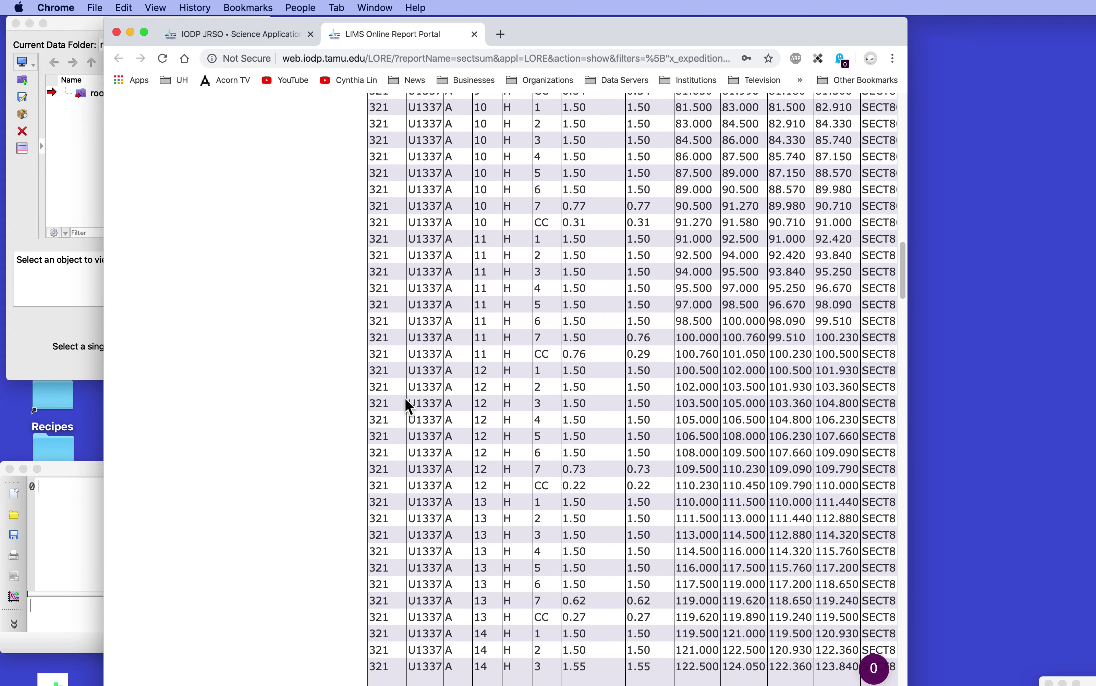
pyautogui.scroll(20, 405, 398)
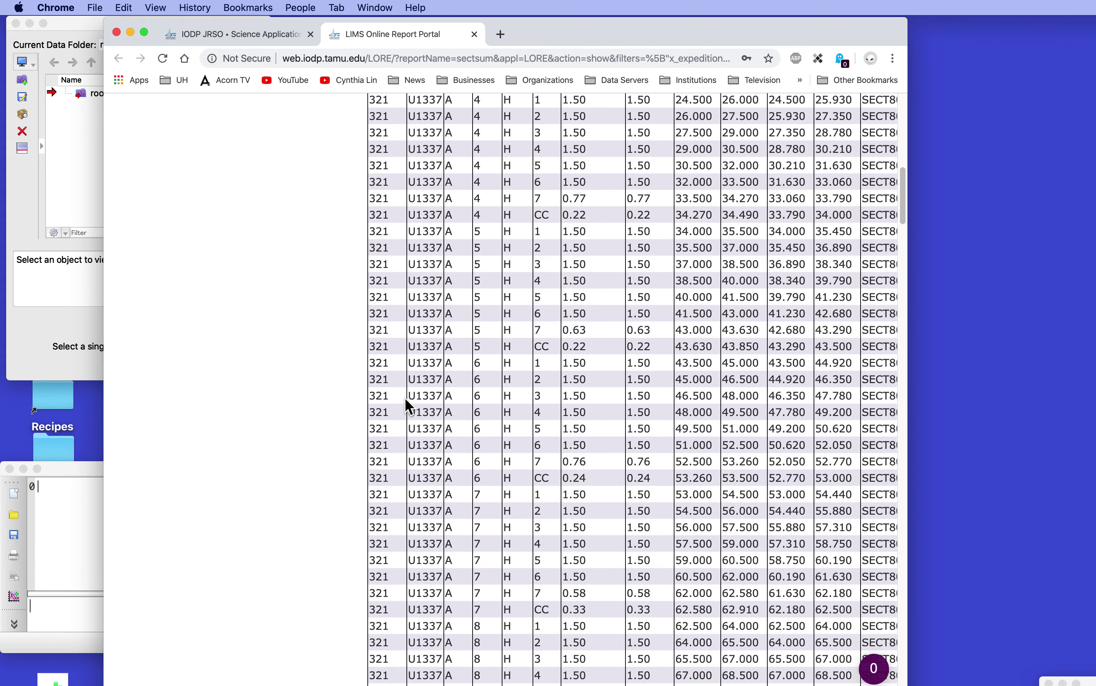
pyautogui.scroll(-2, 405, 398)
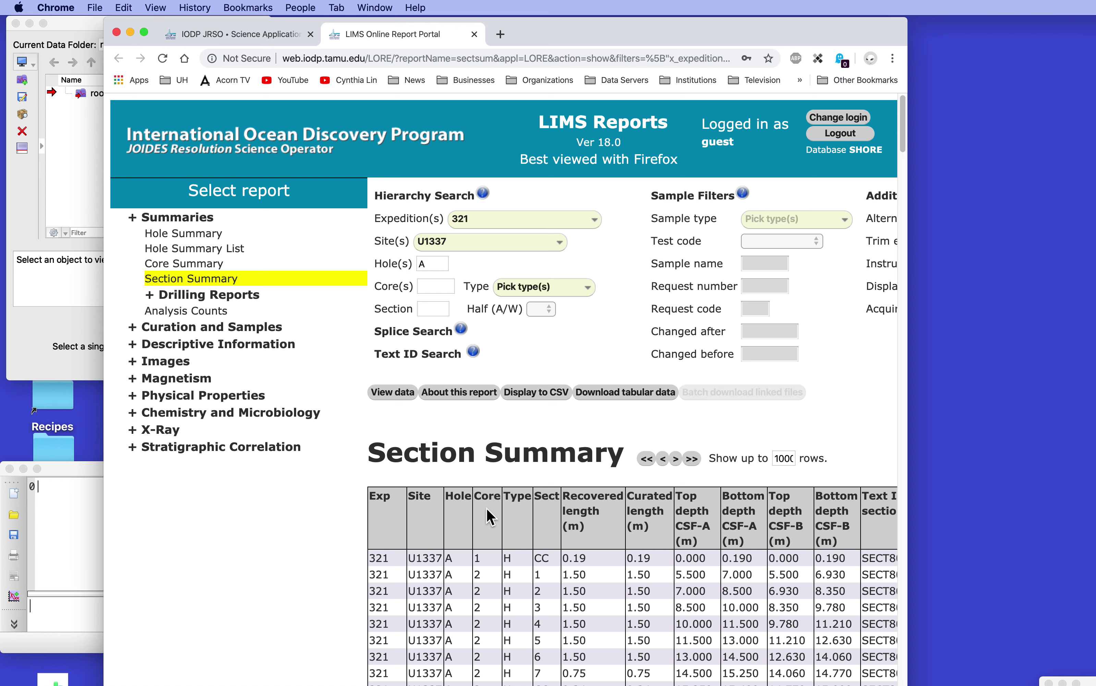
pyautogui.click(626, 393)
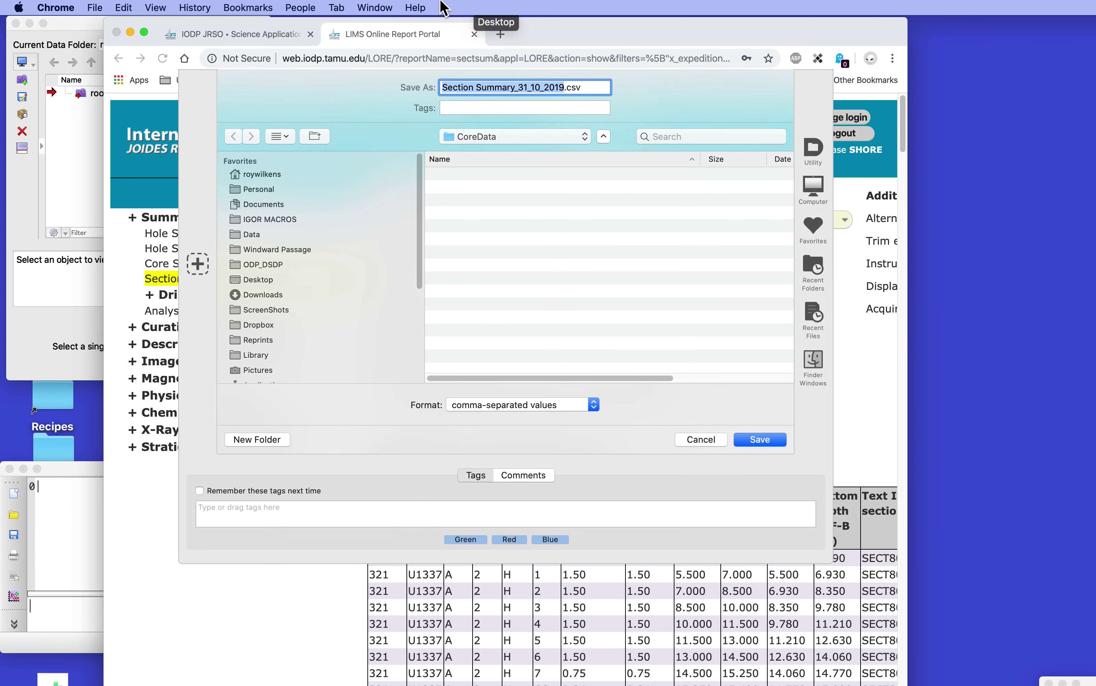
pyautogui.click(764, 439)
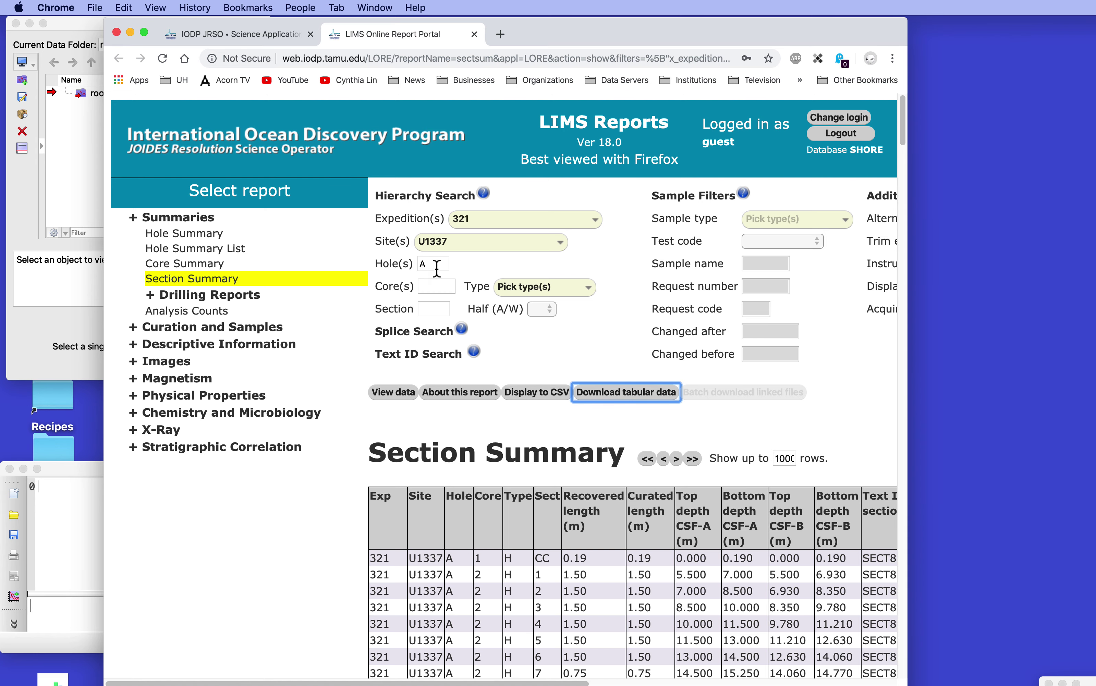
# Display the section data for hole B and download the table to CoreData as Section Summary_31_10_2019 (1).csv.
pyautogui.click(422, 264)
pyautogui.write('B')
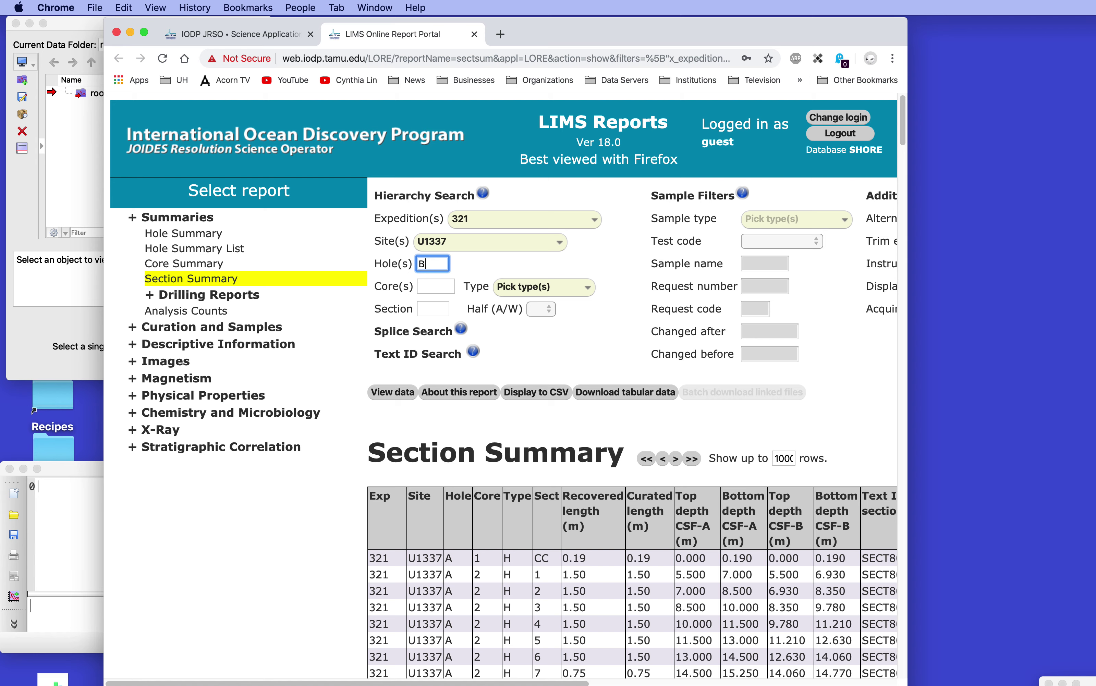
pyautogui.scroll(-1, 416, 332)
pyautogui.click(411, 392)
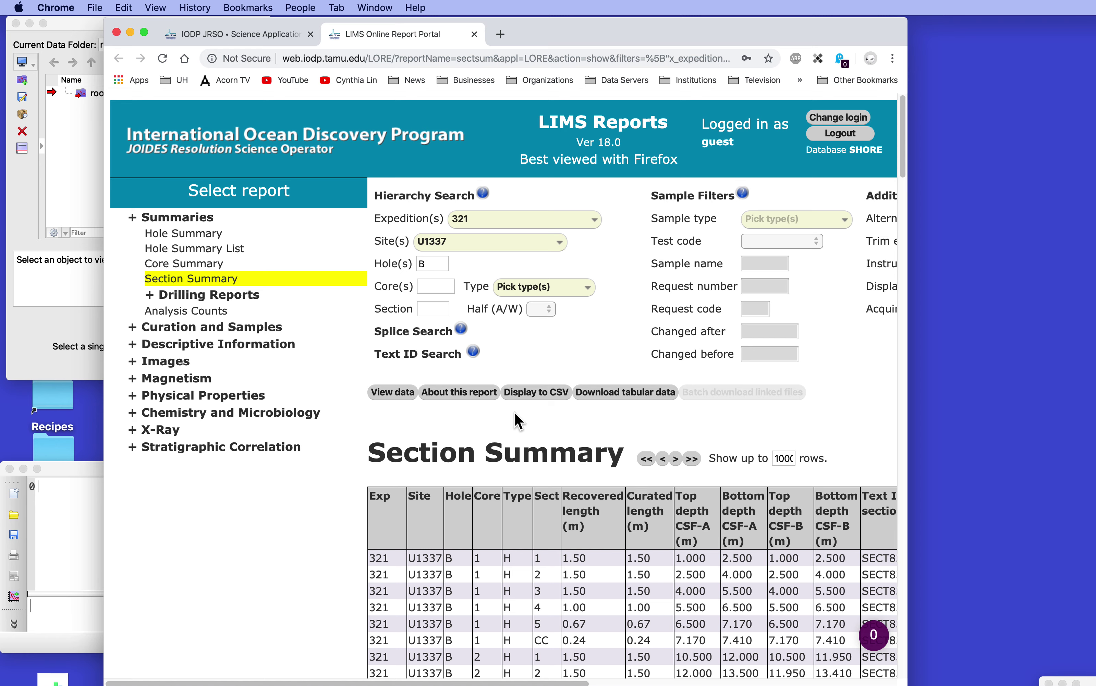
pyautogui.click(613, 394)
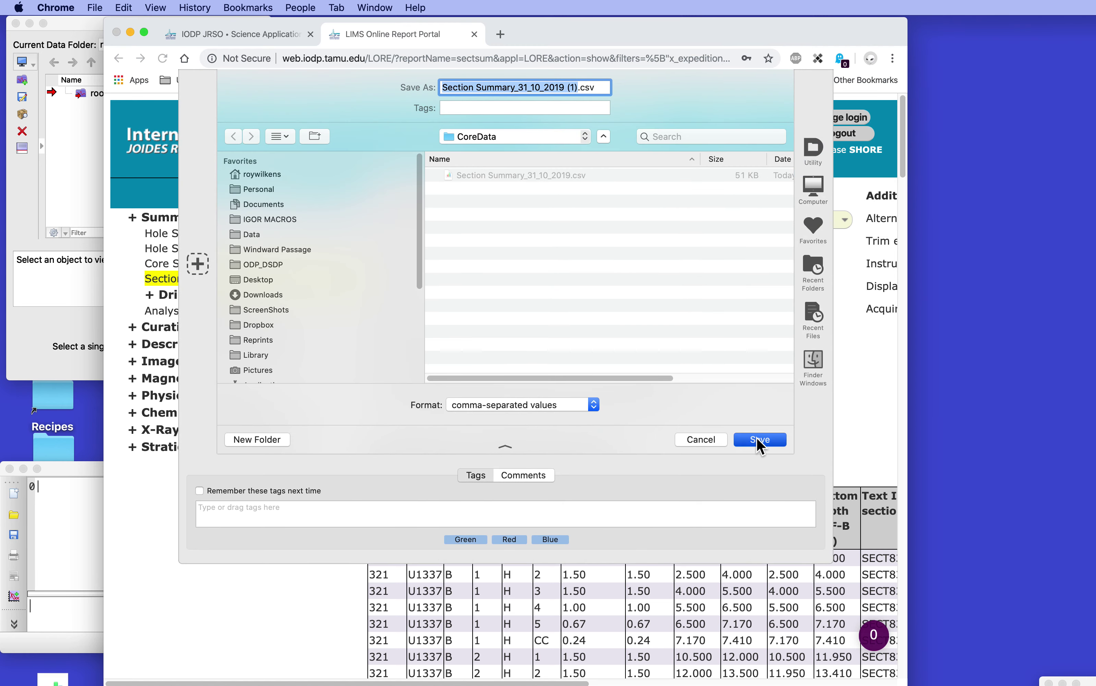
pyautogui.click(759, 440)
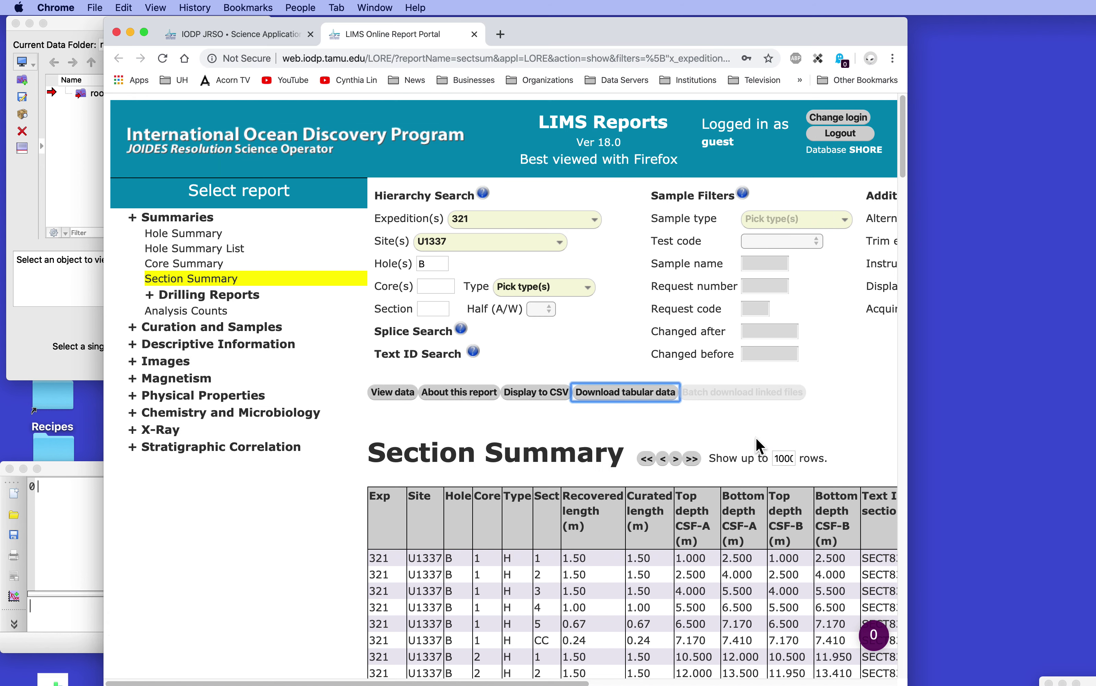
# Switch back to Igor and run LORE_Create_Coring_Matrix with CC's replaced by column number 9.
pyautogui.moveTo(567, 35); pyautogui.dragTo(1093, 683)
pyautogui.click(138, 158)
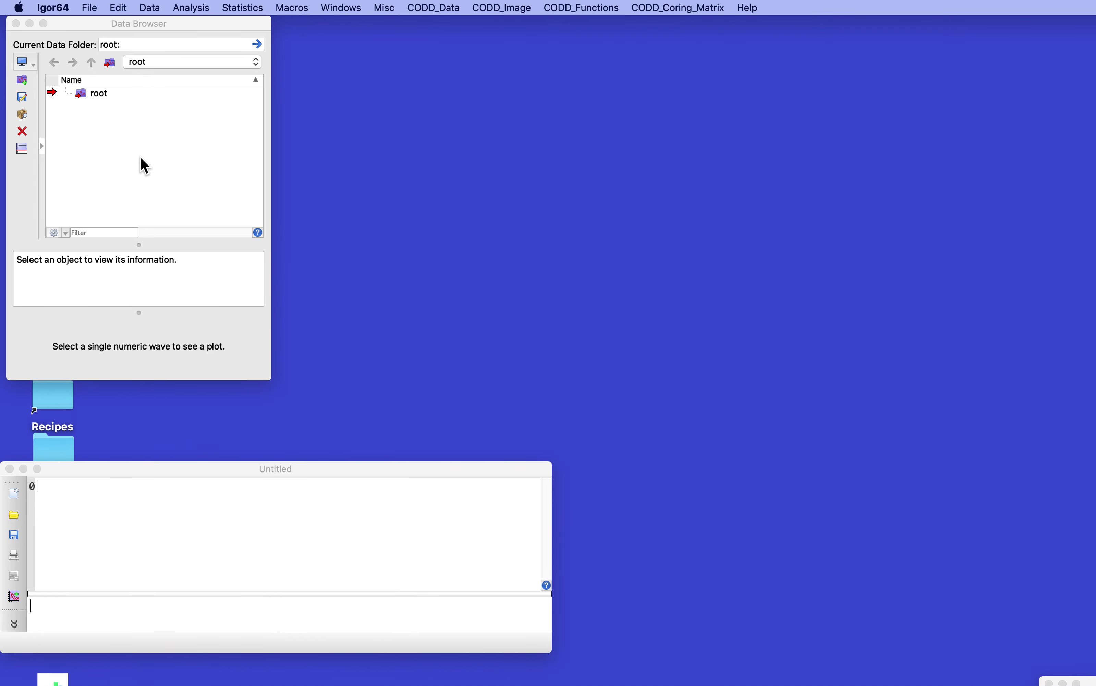
pyautogui.click(691, 6)
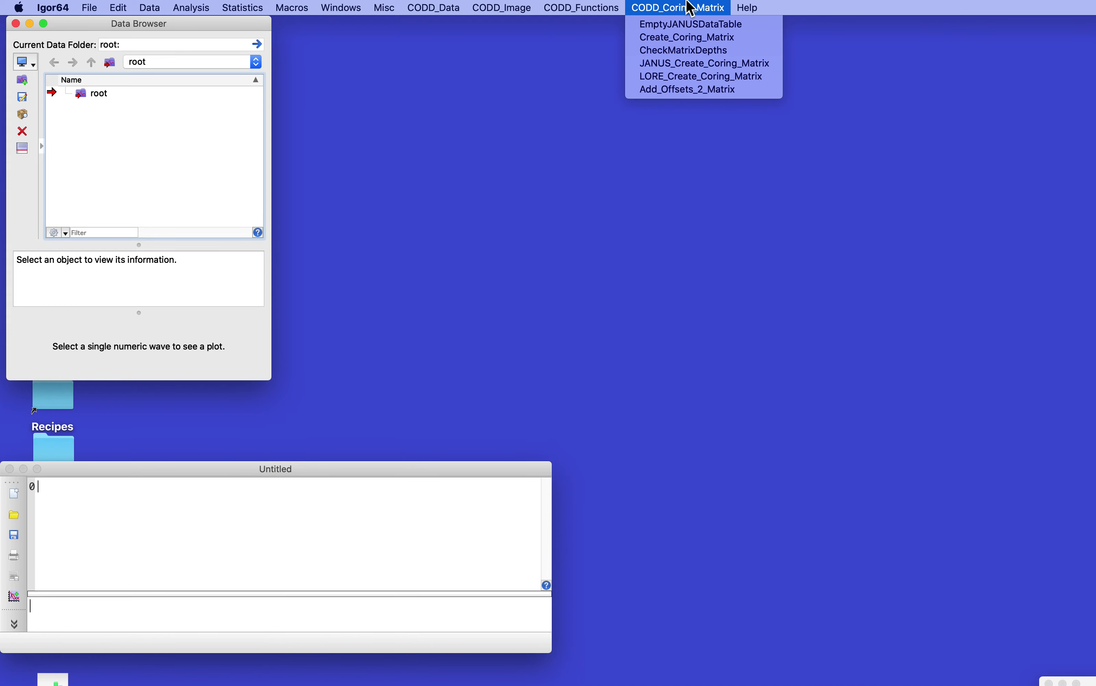
pyautogui.click(692, 80)
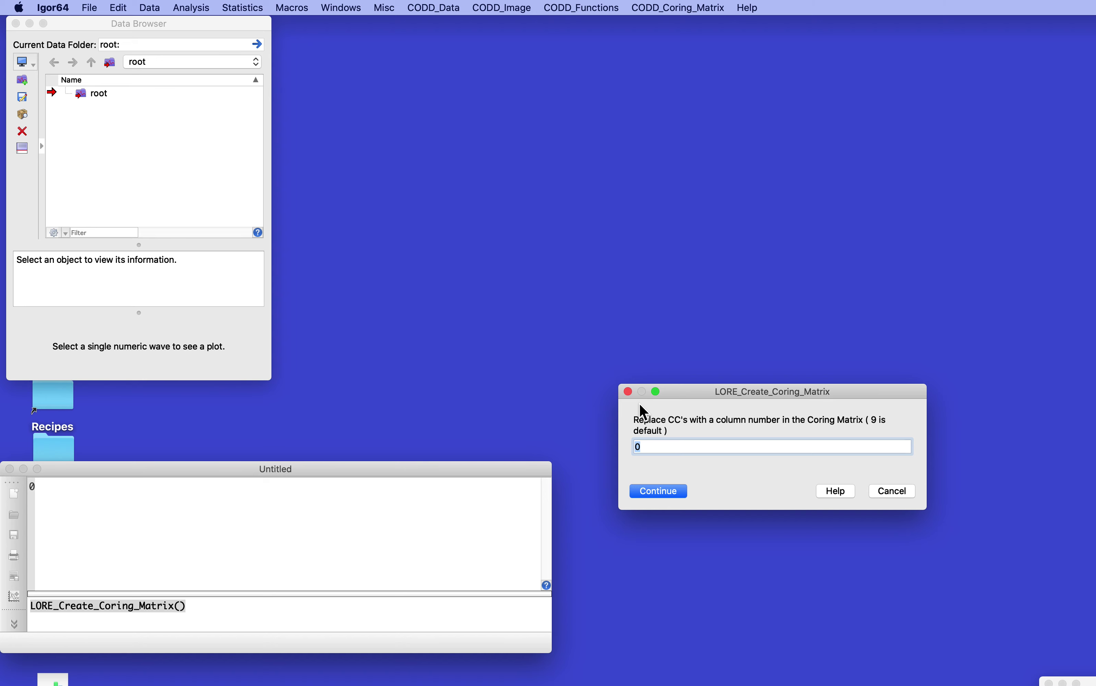
pyautogui.write('9')
pyautogui.click(662, 492)
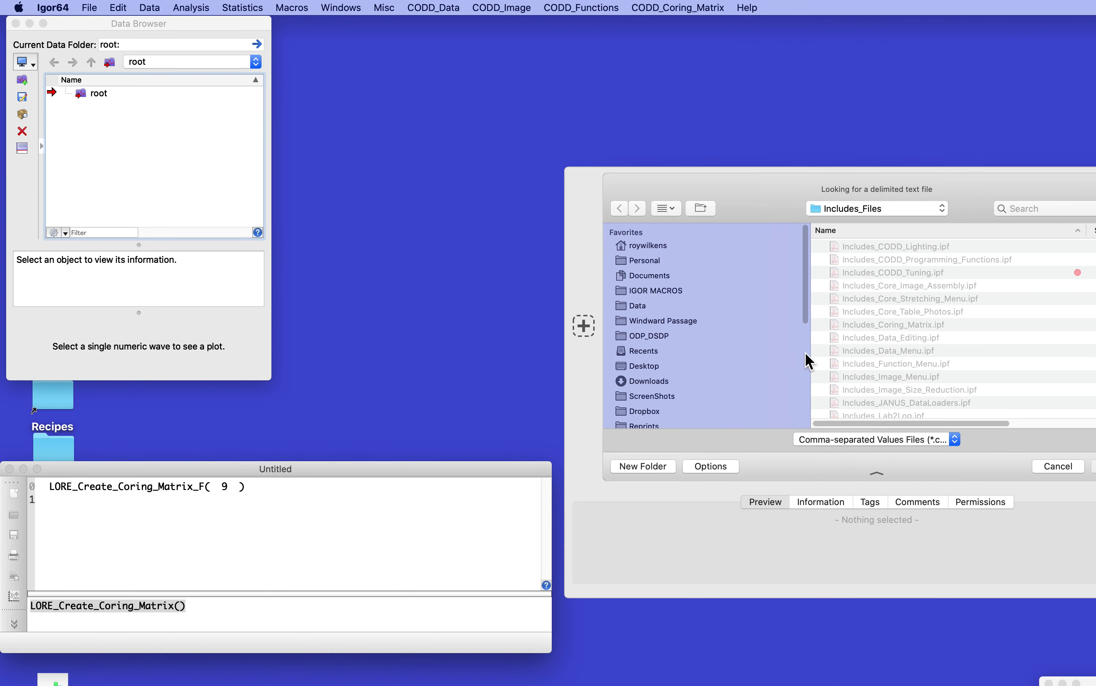
# Try to load Section Summary_31_10_2019.csv from the CoreData folder on the Desktop for the coring matrix.
pyautogui.moveTo(784, 191); pyautogui.dragTo(567, 59)
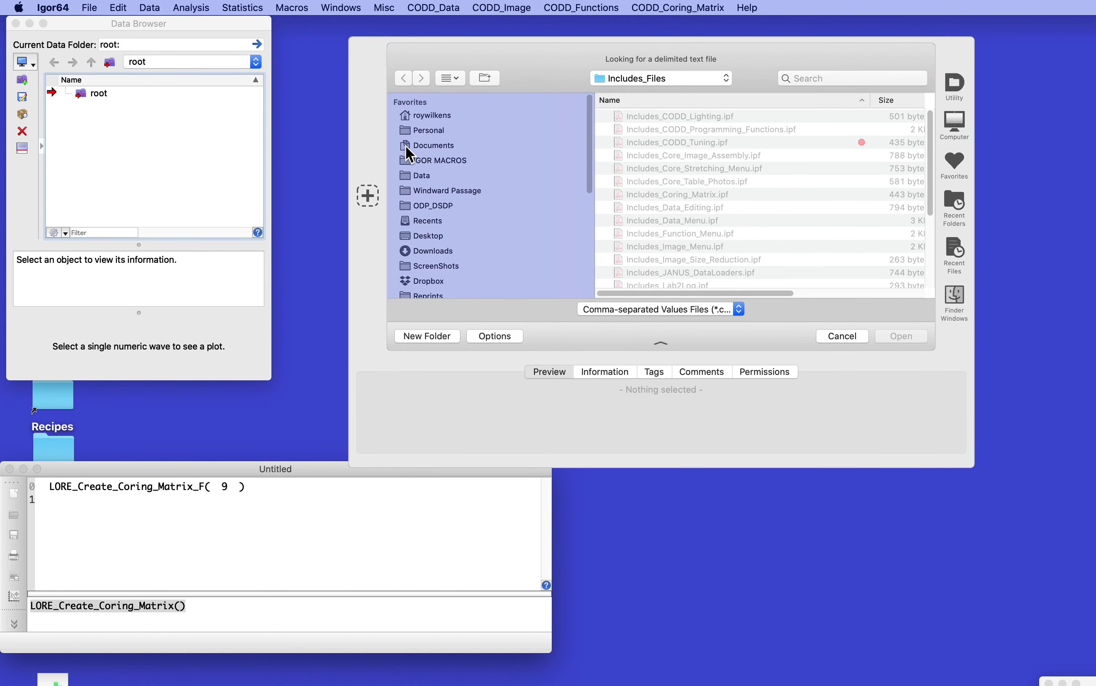
pyautogui.click(406, 237)
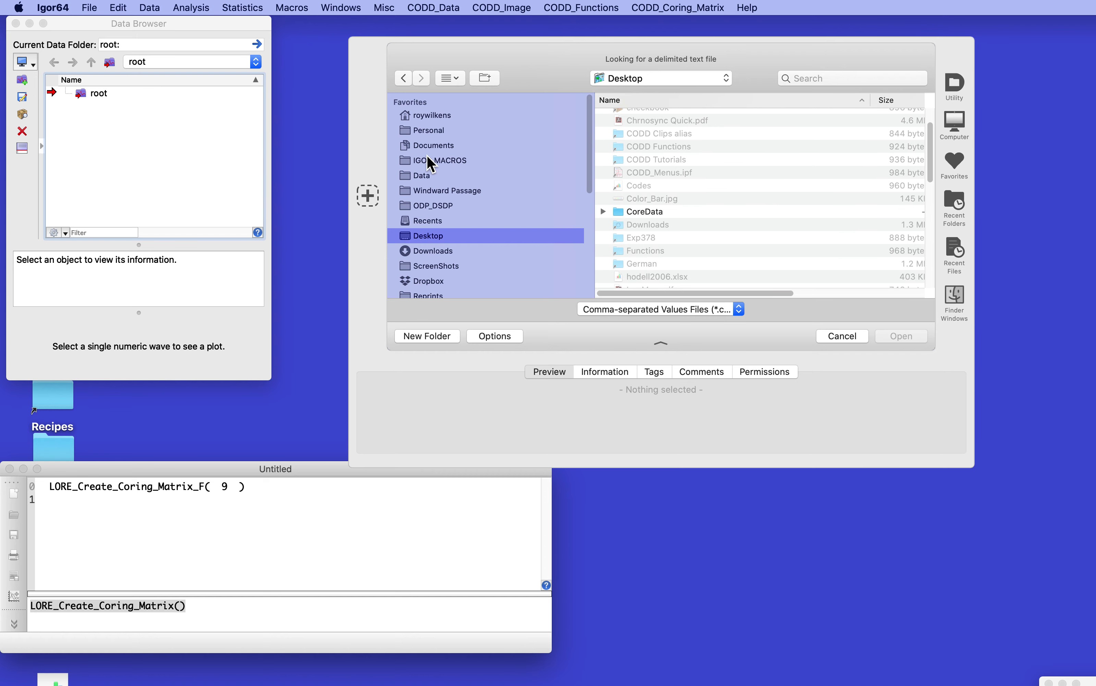
pyautogui.click(620, 213)
pyautogui.doubleClick(622, 213)
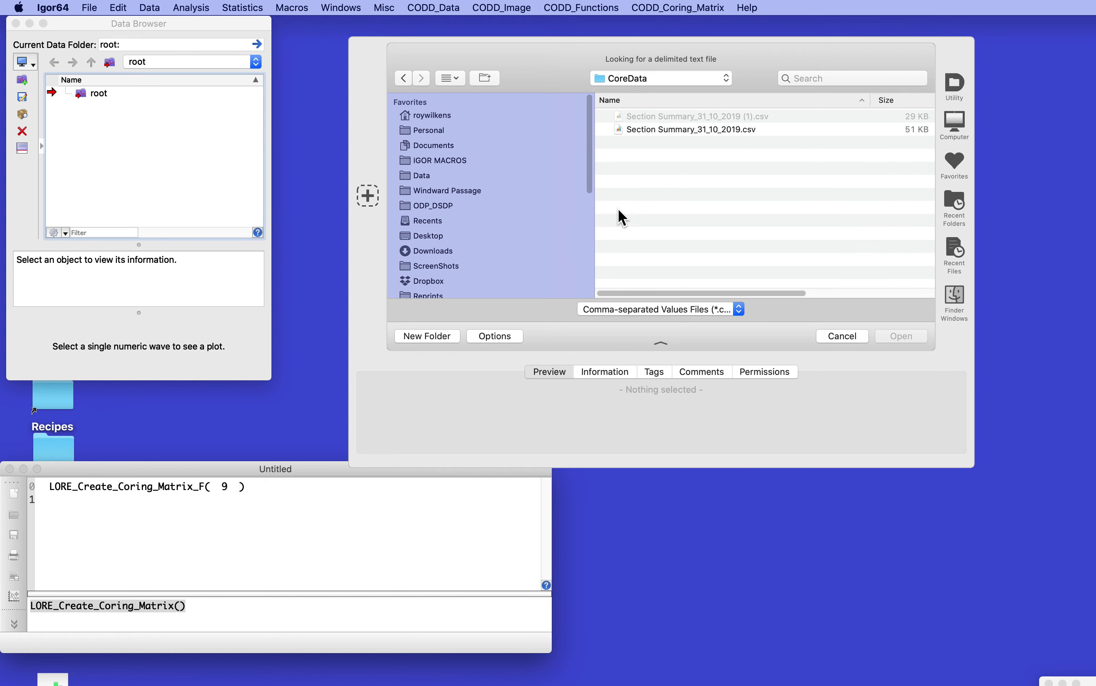
pyautogui.press('Down')
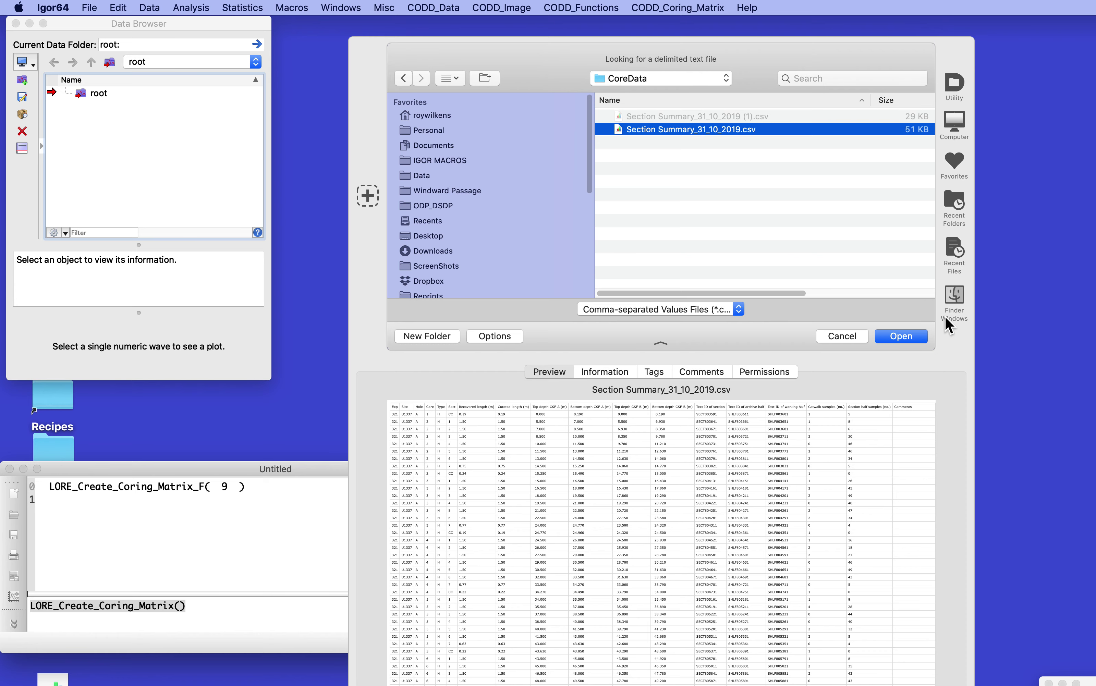
pyautogui.click(901, 336)
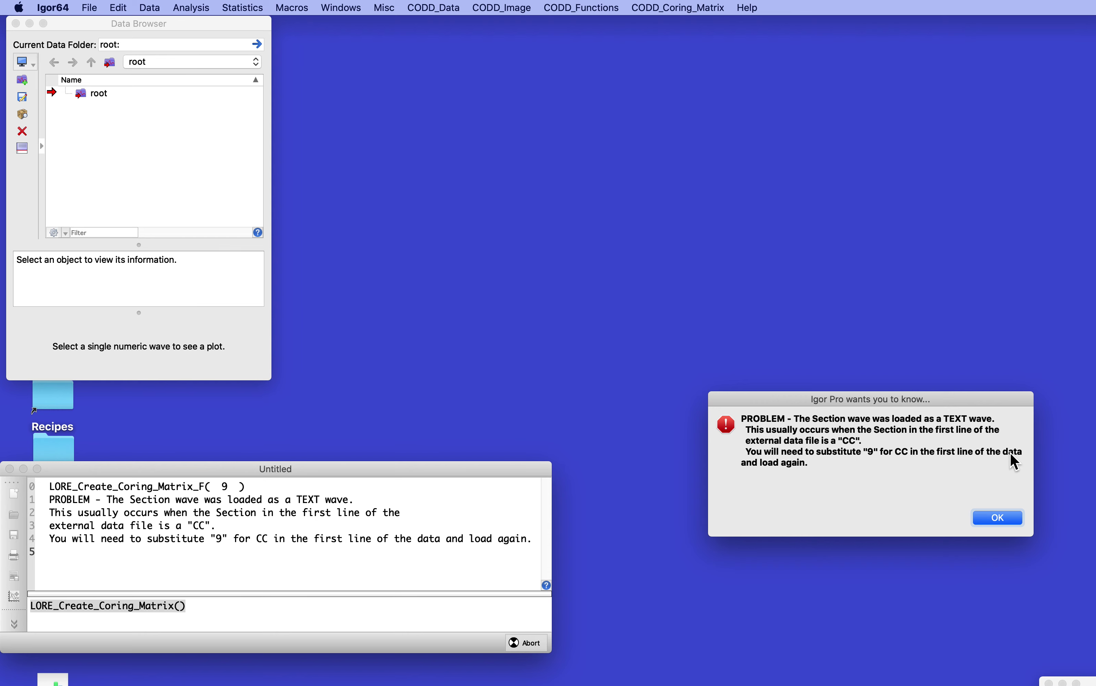
# Open Section Summary_31_10_2019.csv from the CoreData folder in Numbers and replace CC with 9 in the first data row's Sect cell.
pyautogui.click(1008, 522)
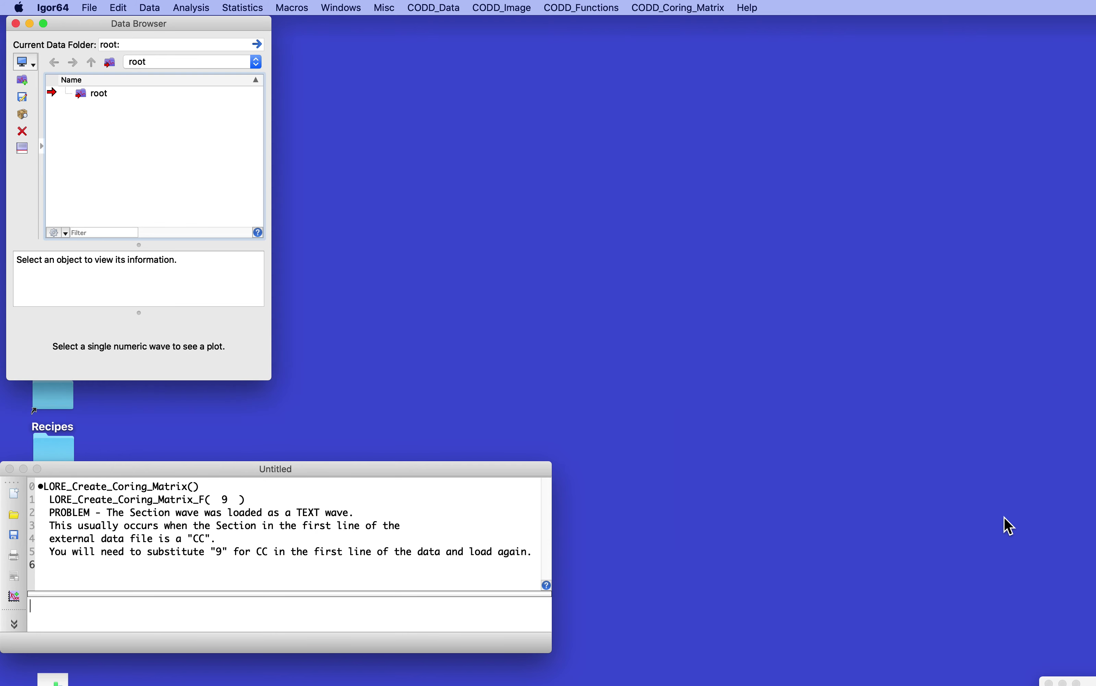
pyautogui.click(333, 612)
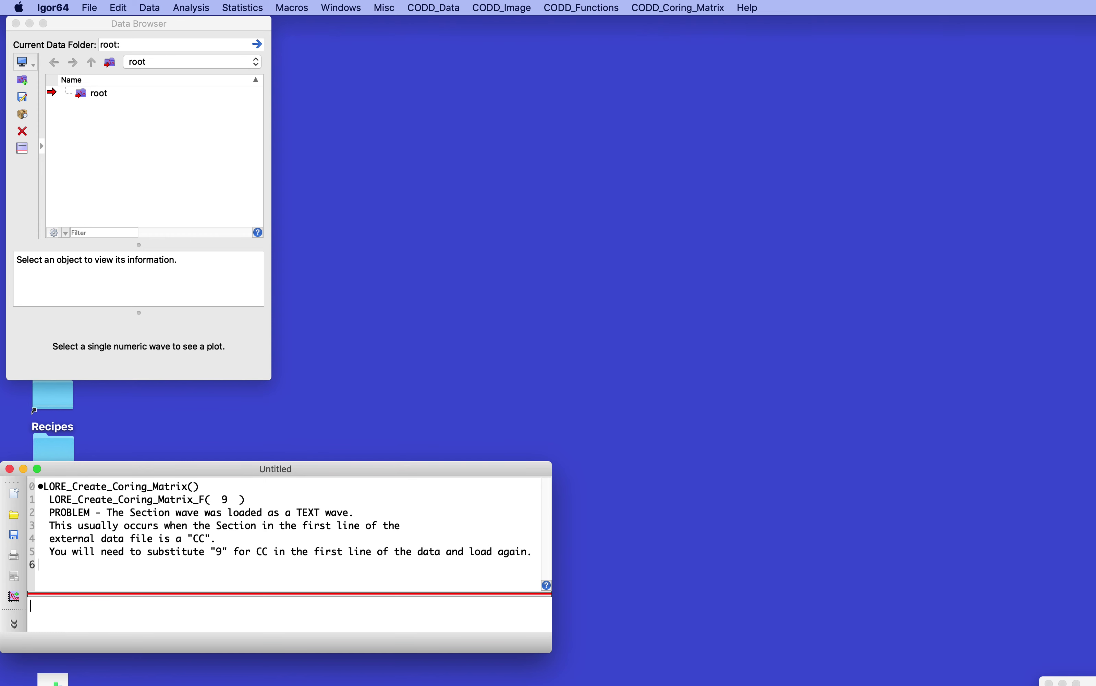
pyautogui.moveTo(1095, 94); pyautogui.dragTo(732, 63)
pyautogui.click(734, 116)
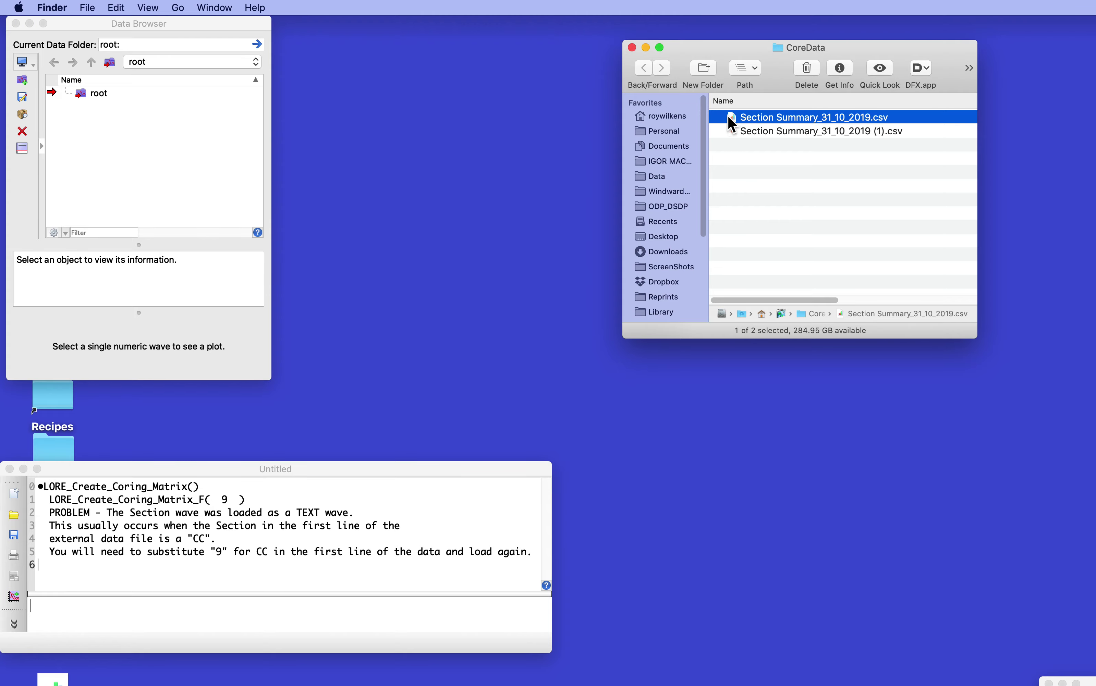
pyautogui.doubleClick(728, 116)
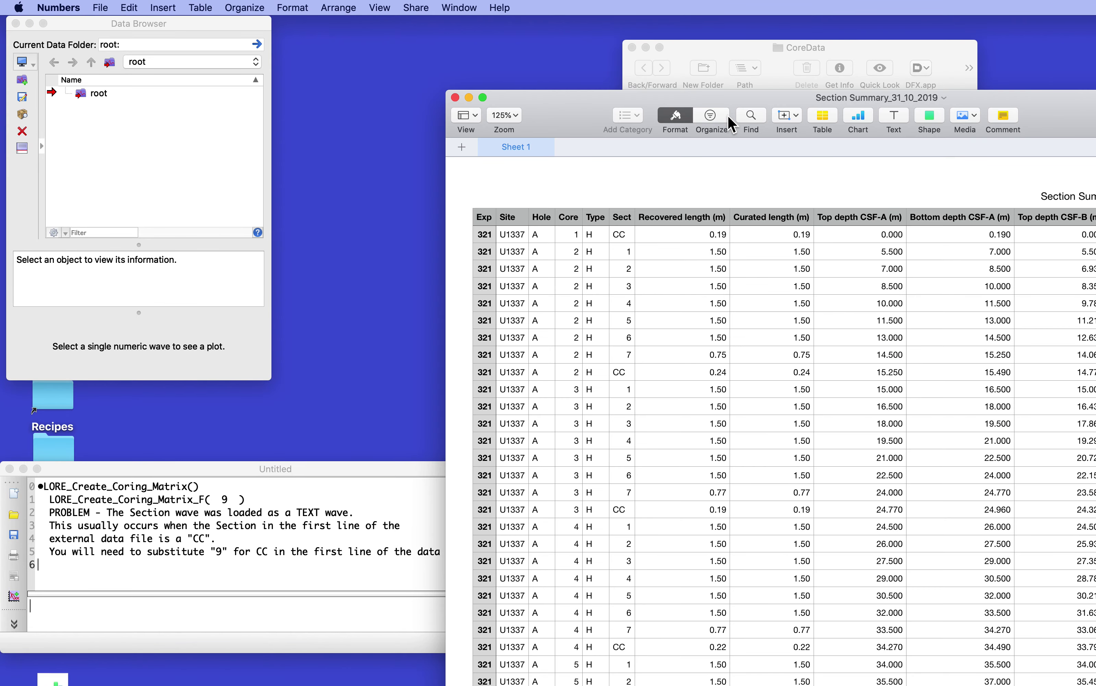
pyautogui.click(617, 234)
pyautogui.doubleClick(626, 236)
pyautogui.write('9')
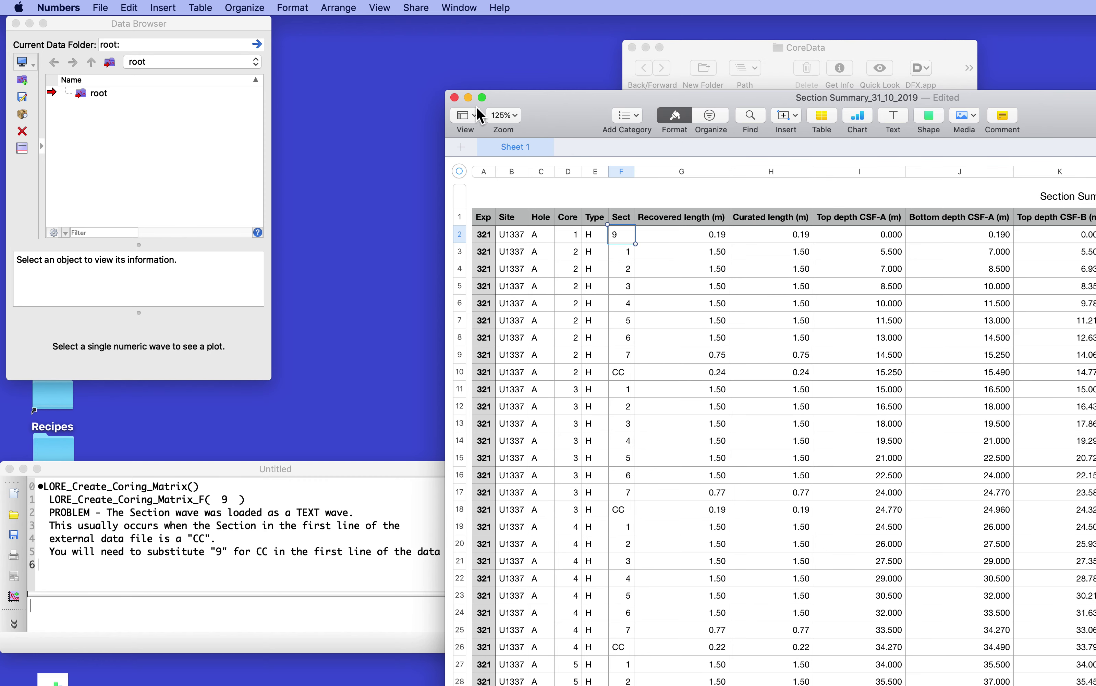
# Export the edited spreadsheet as CSV to CoreData, replacing Section Summary_31_10_2019.csv, and move its window out of the way.
pyautogui.click(100, 6)
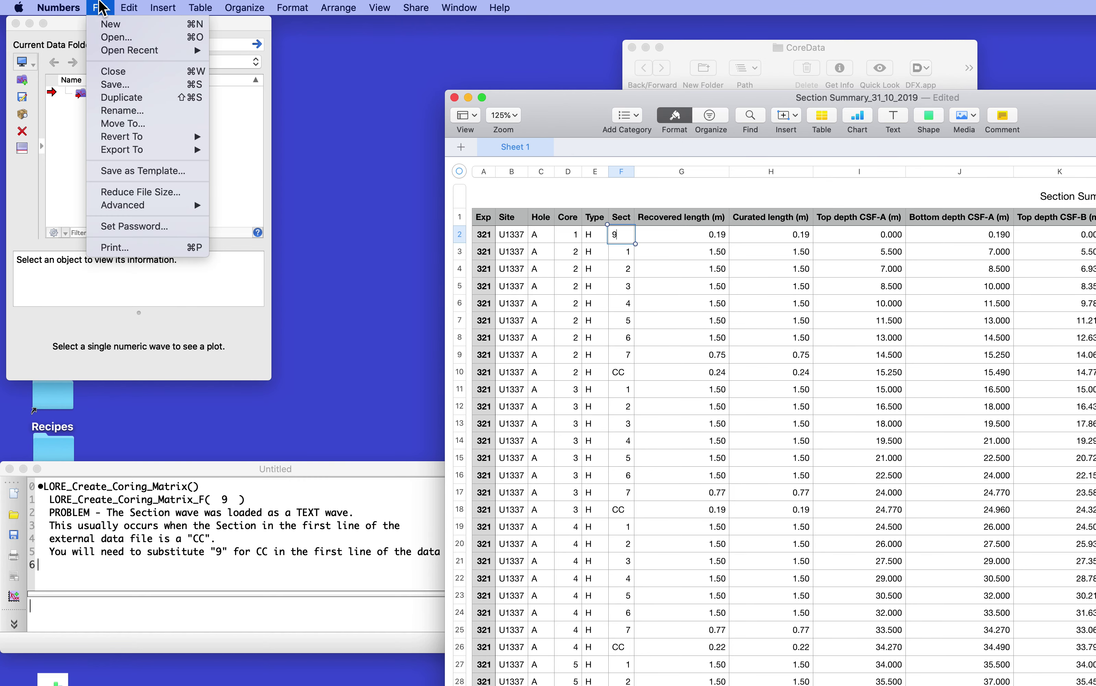
pyautogui.moveTo(121, 156)
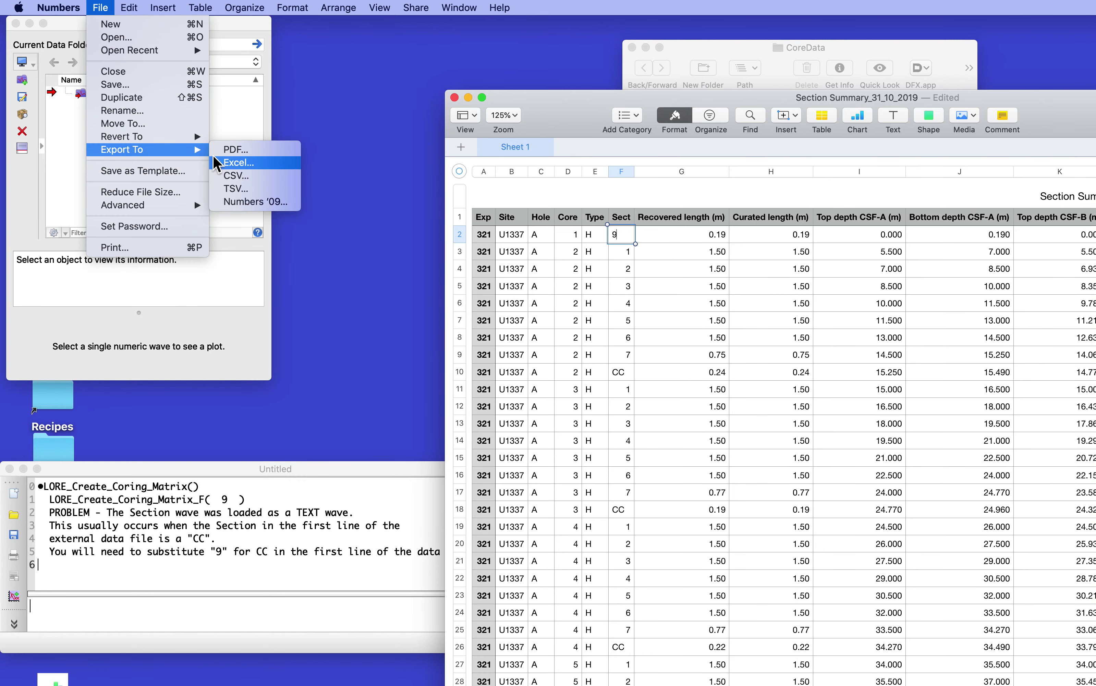
pyautogui.click(234, 174)
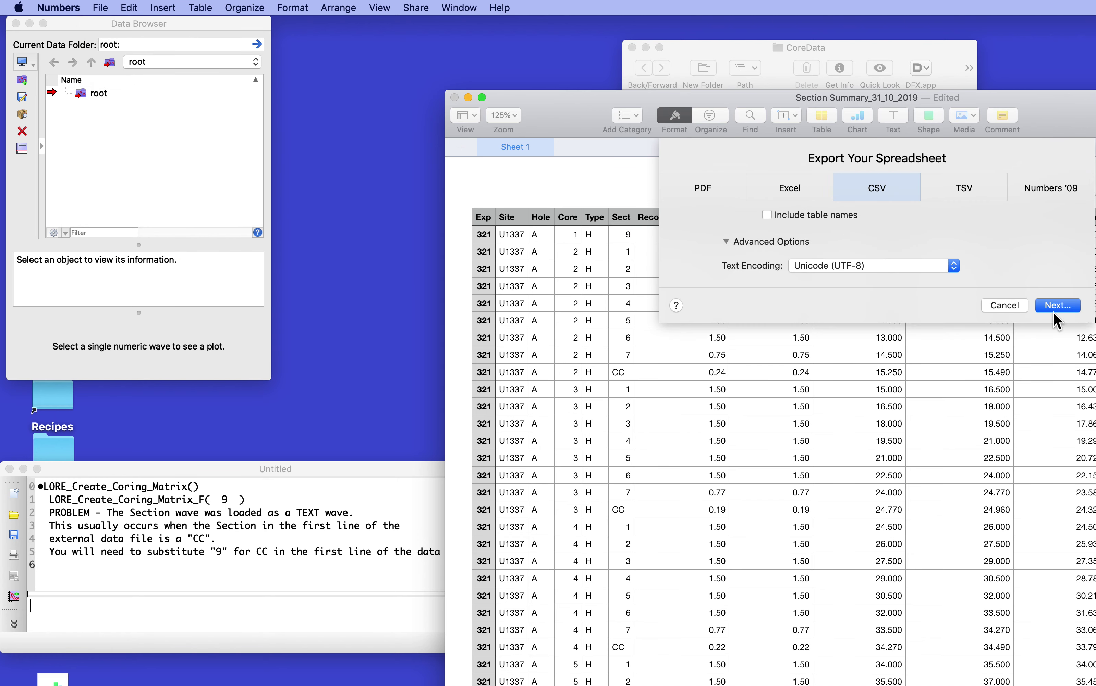
pyautogui.click(1060, 306)
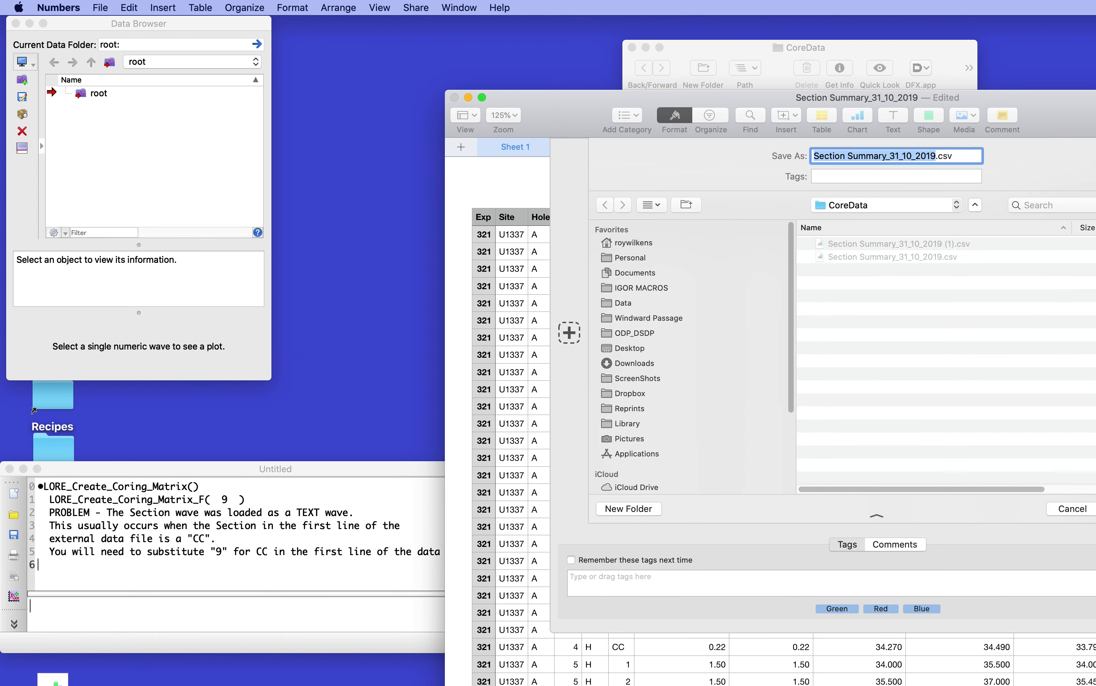
pyautogui.press('Return')
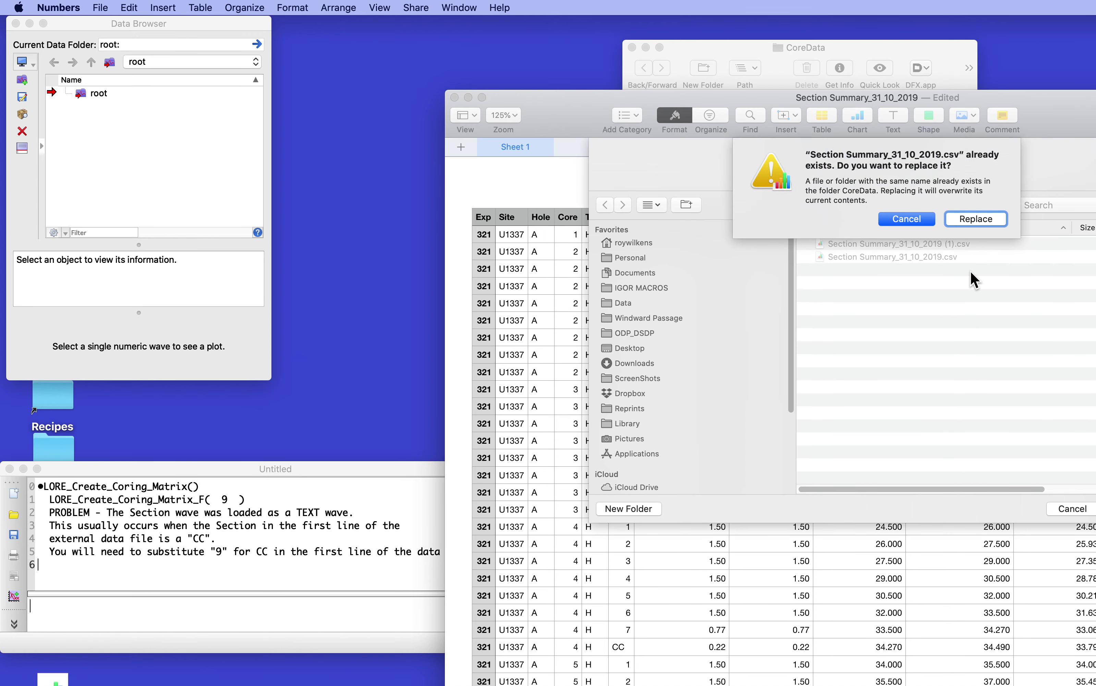
pyautogui.click(975, 218)
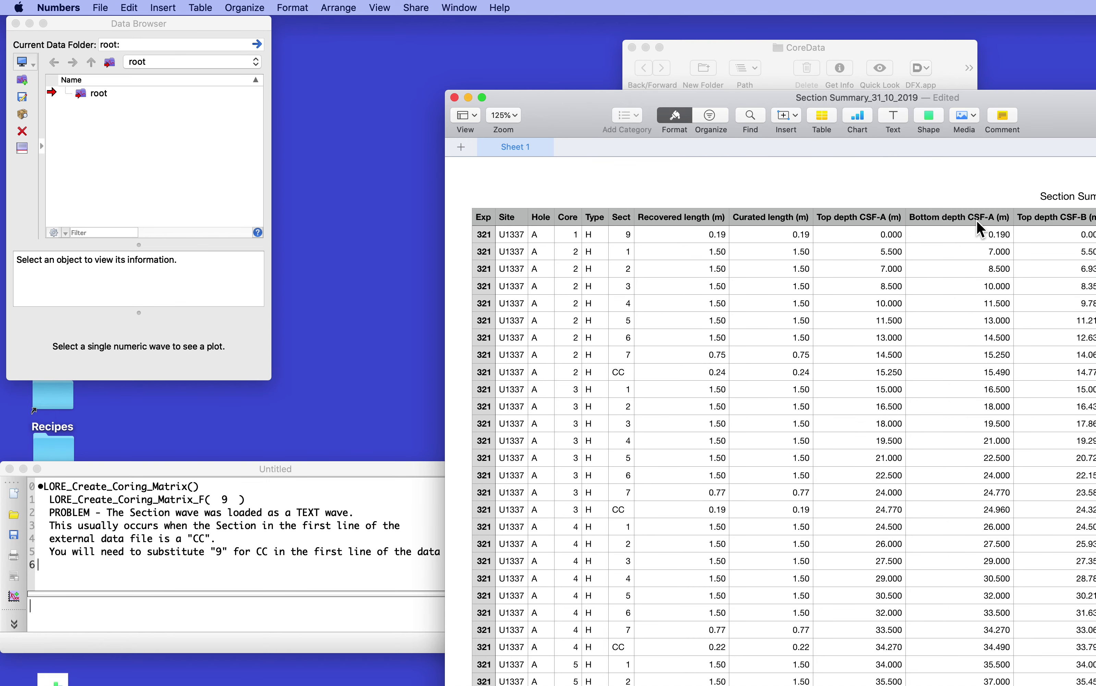
pyautogui.moveTo(528, 102); pyautogui.dragTo(1093, 684)
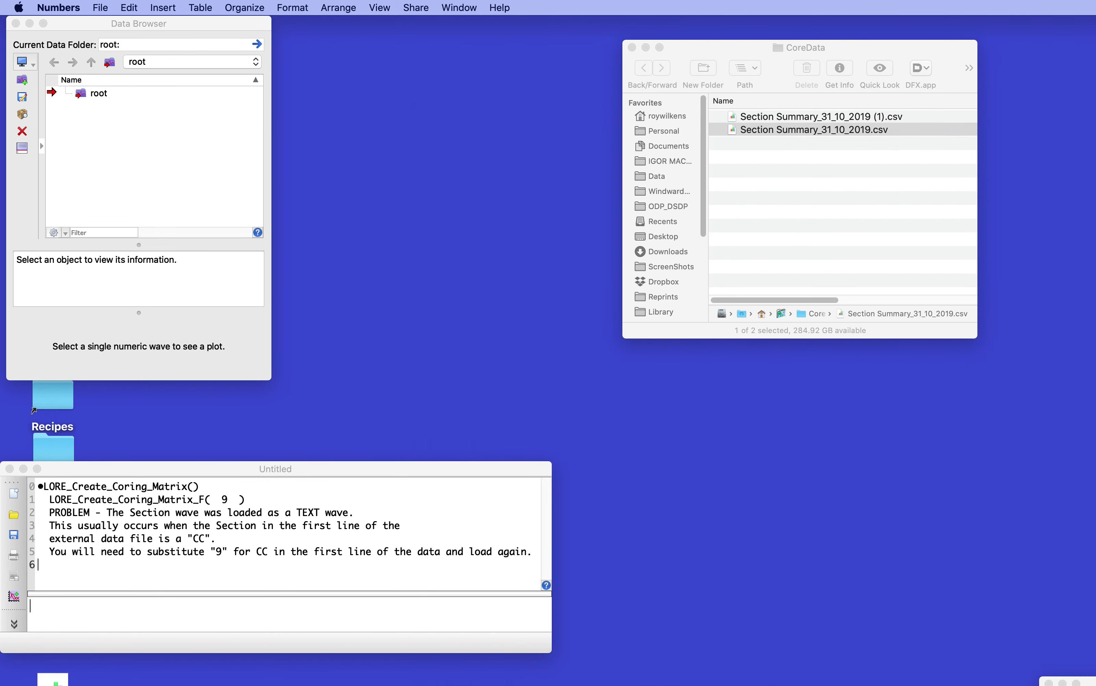
# Switch back to Igor and rerun LORE_Create_Coring_Matrix_F( 9 ) on Section Summary_31_10_2019.csv, proceeding despite cores with more than 8 sections.
pyautogui.click(286, 617)
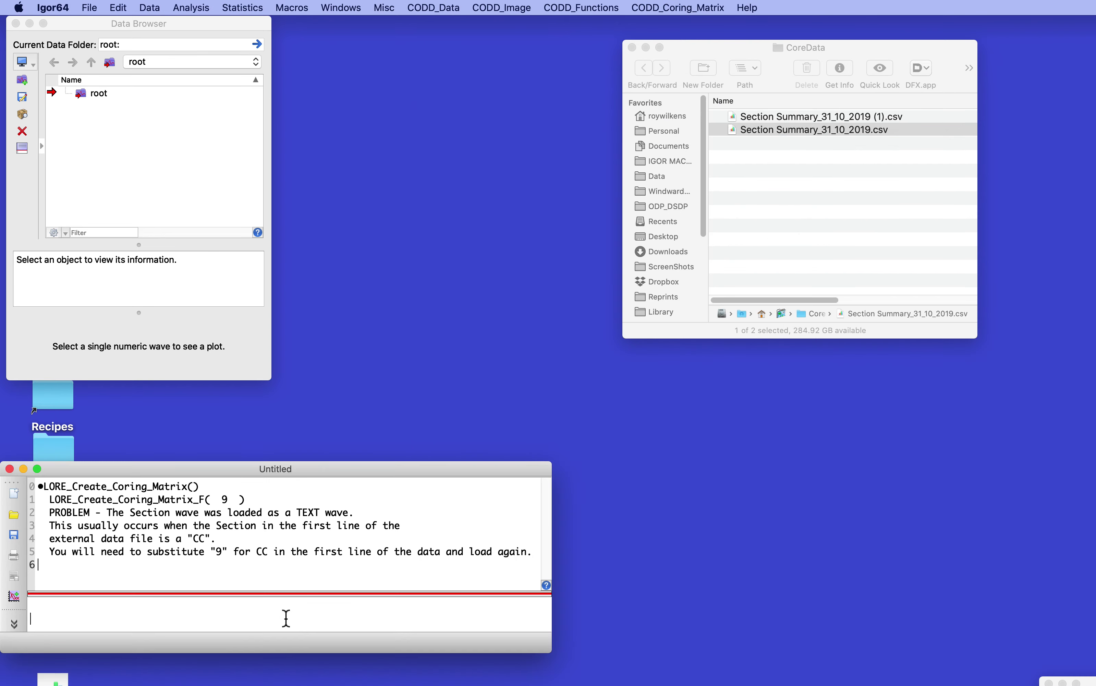
pyautogui.click(54, 503)
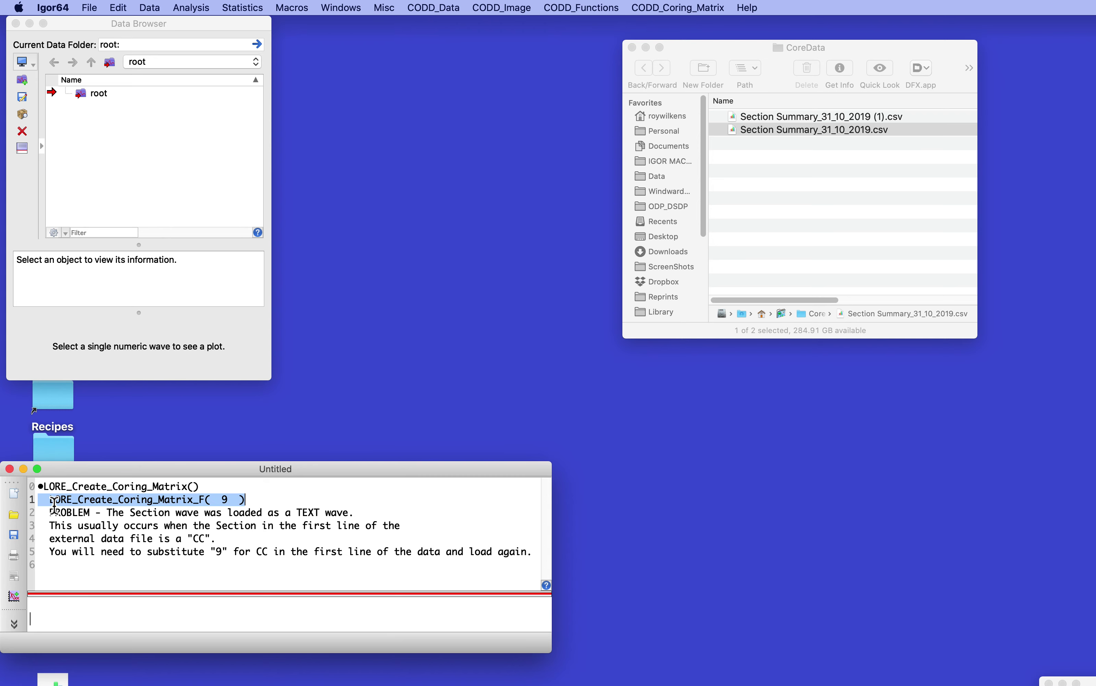
pyautogui.press('Return')
pyautogui.press('Return')
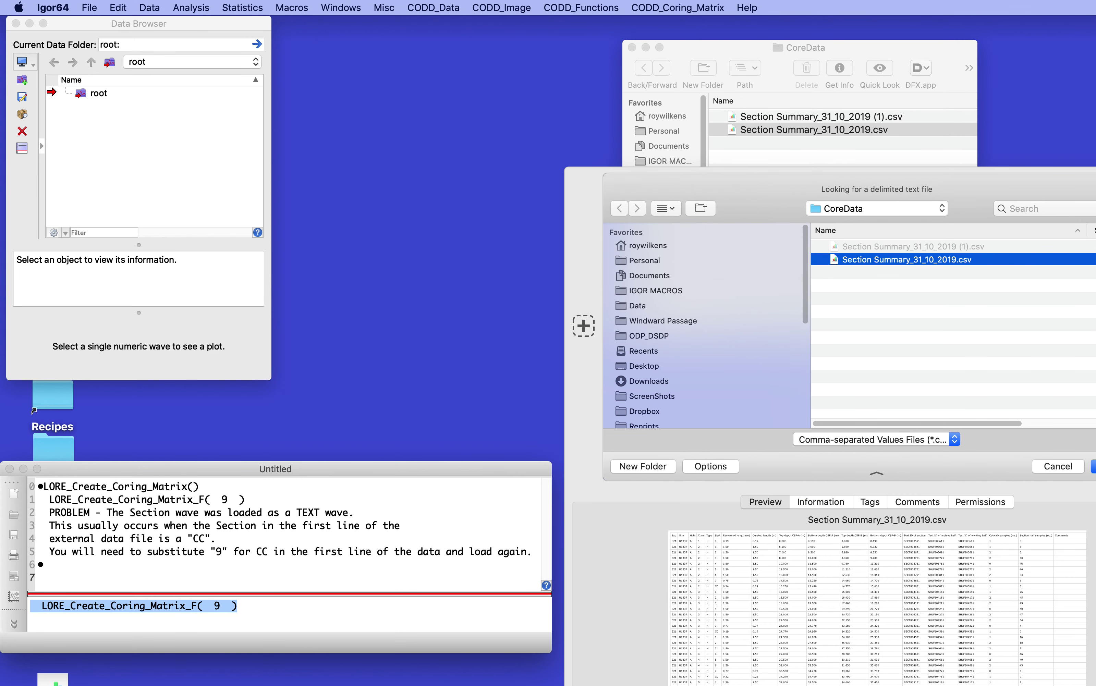
pyautogui.press('Return')
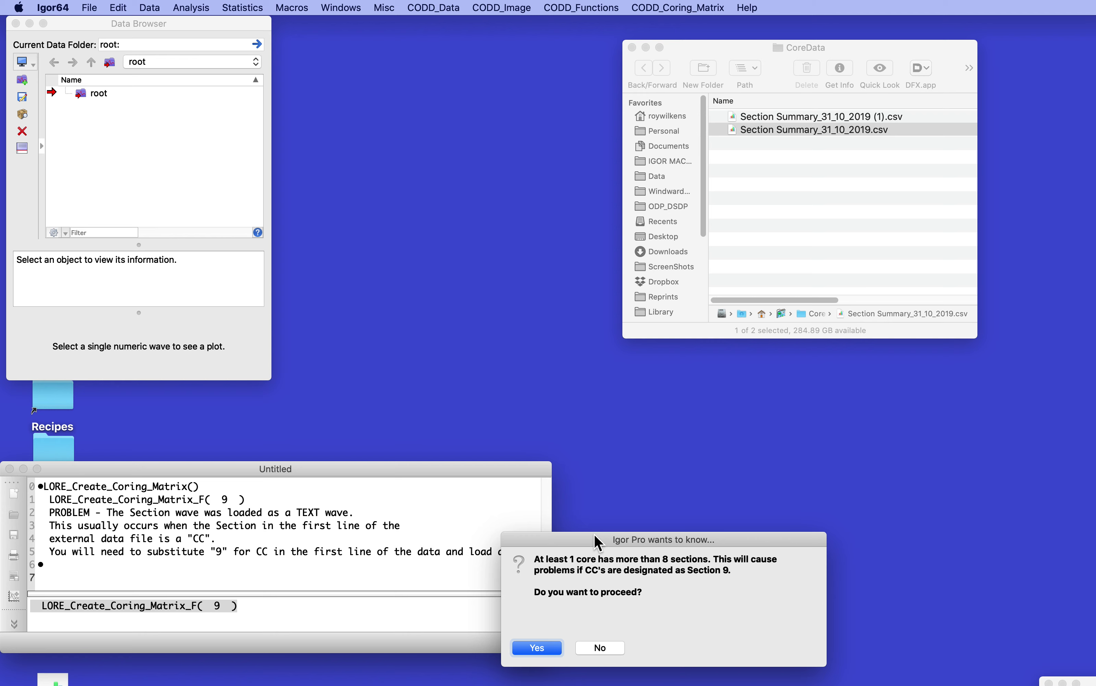
pyautogui.click(534, 649)
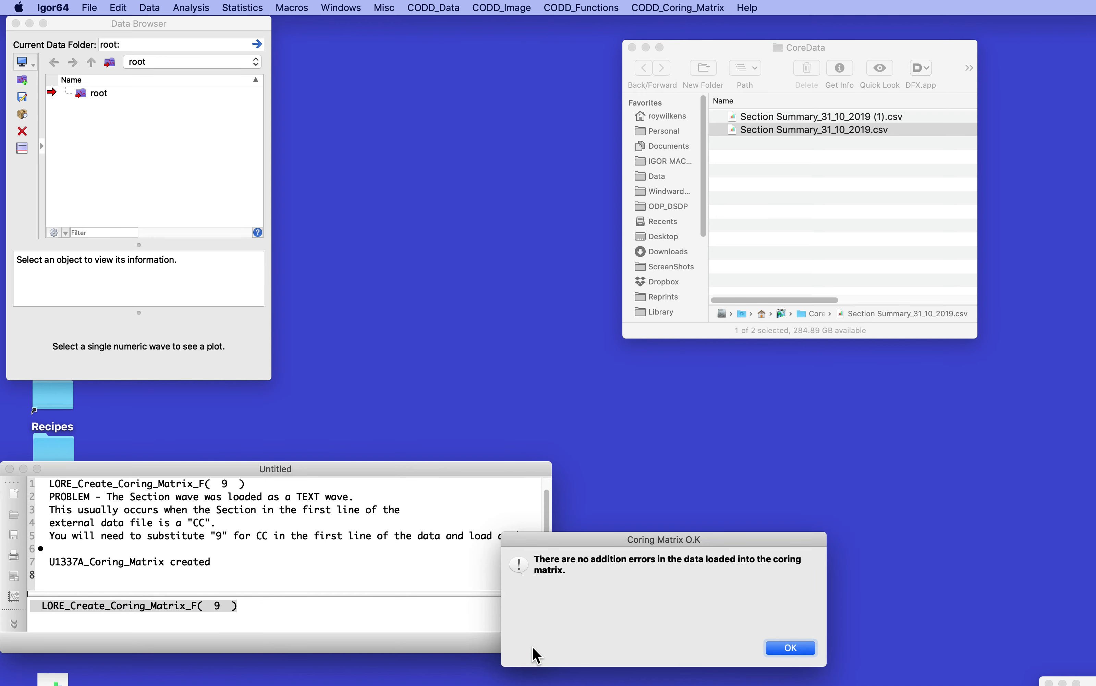
pyautogui.click(795, 649)
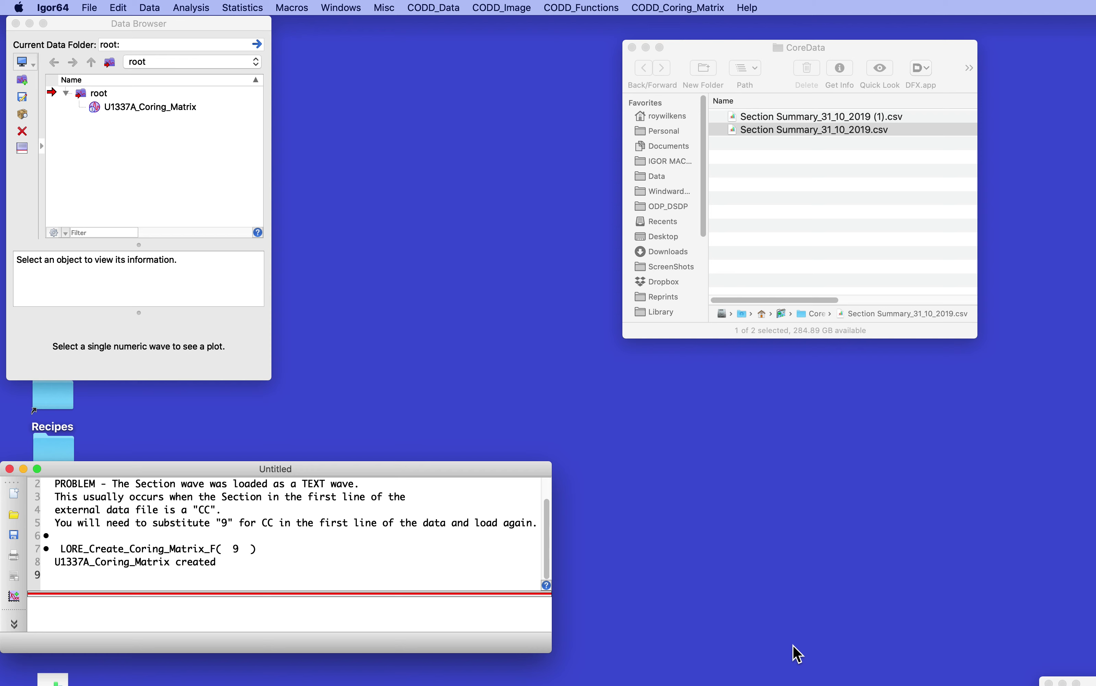
# Run LORE_Create_Coring_Matrix_F( 9 ) again, loading Section Summary_31_10_2019 (1).csv to create the hole B coring matrix.
pyautogui.click(45, 554)
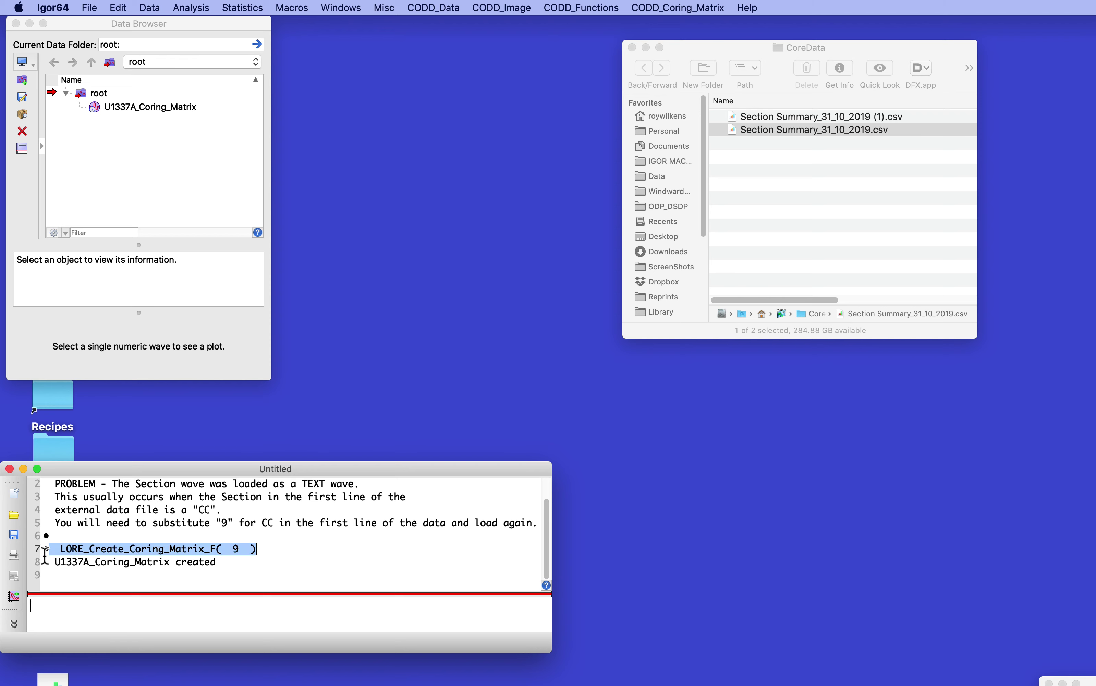
pyautogui.press('Return')
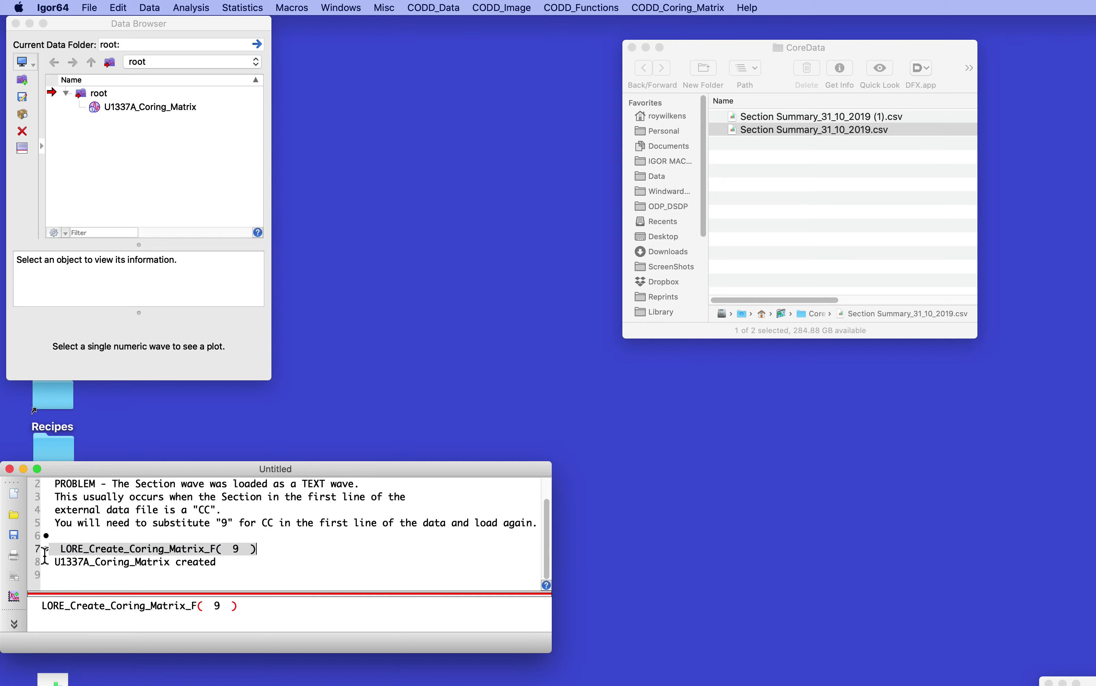
pyautogui.press('Return')
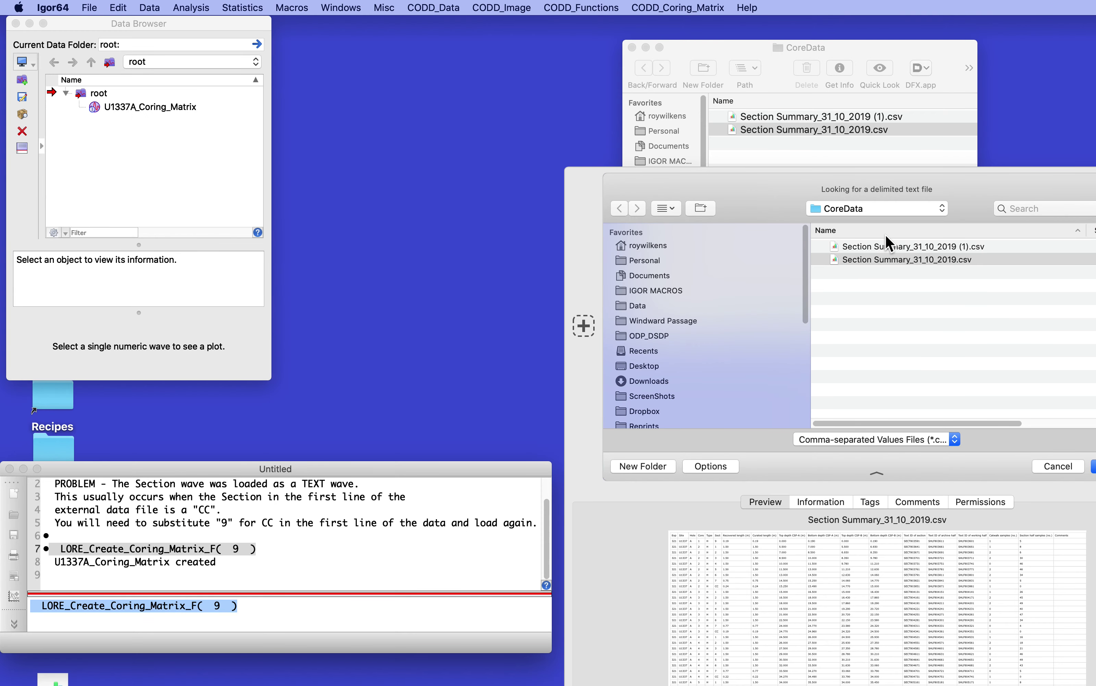
pyautogui.click(888, 245)
pyautogui.click(1094, 466)
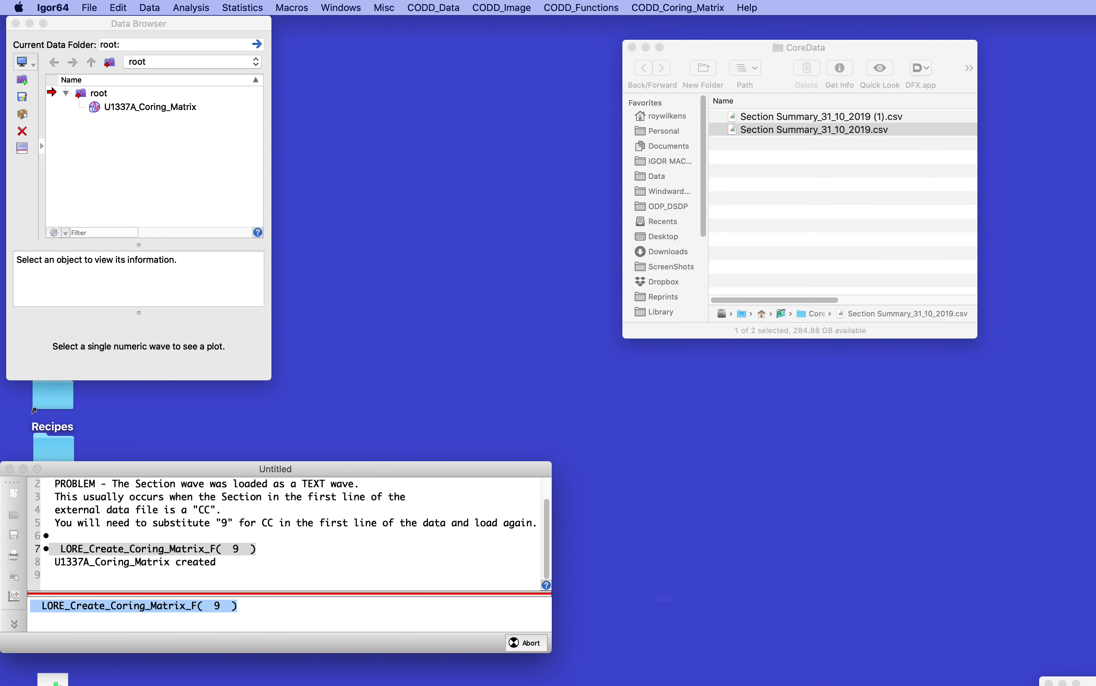
pyautogui.click(791, 648)
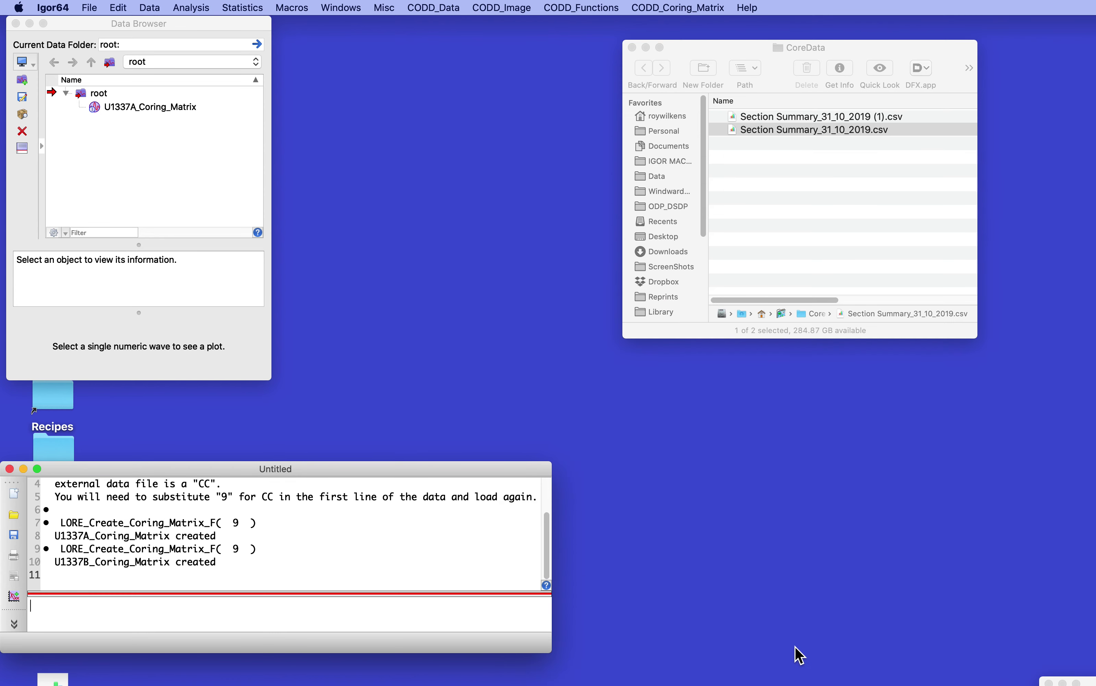
# Examine layers 0 to 2 of U1337A_Coring_Matrix in a table, then close it without saving a recreation macro.
pyautogui.click(94, 104)
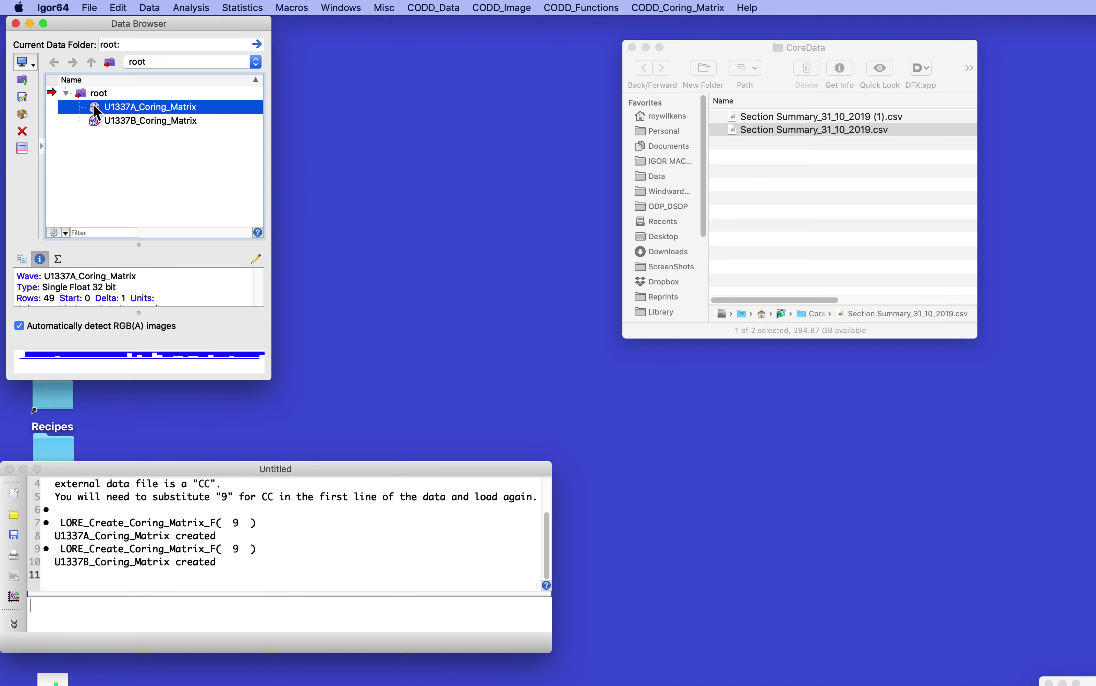
pyautogui.doubleClick(93, 105)
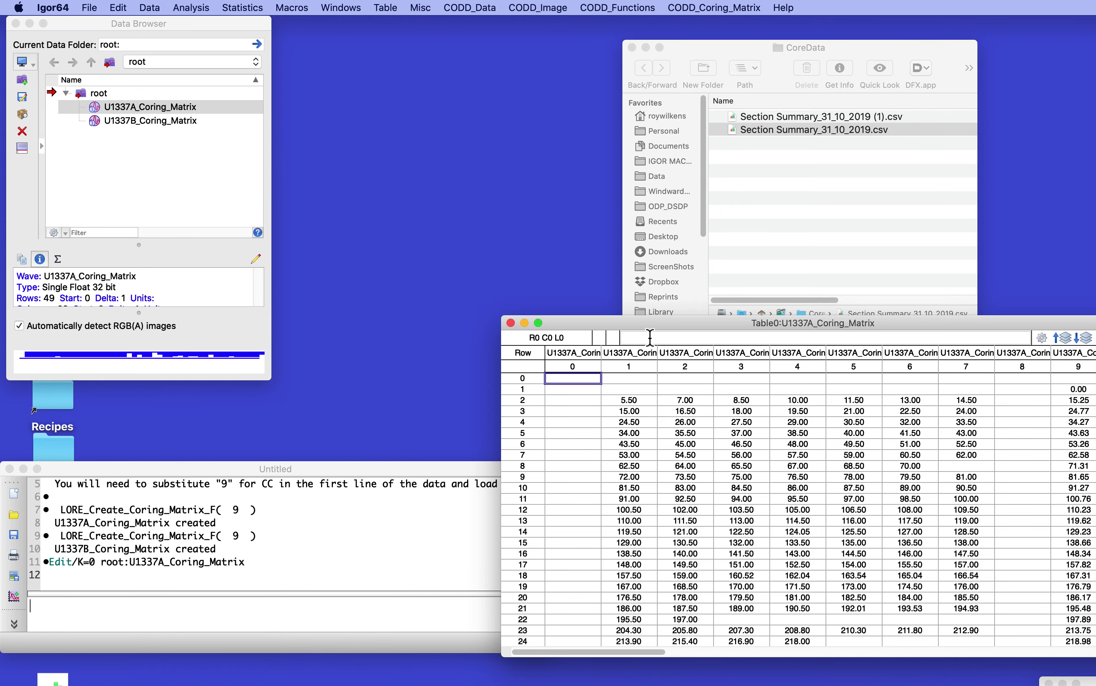
pyautogui.moveTo(653, 322); pyautogui.dragTo(321, 90)
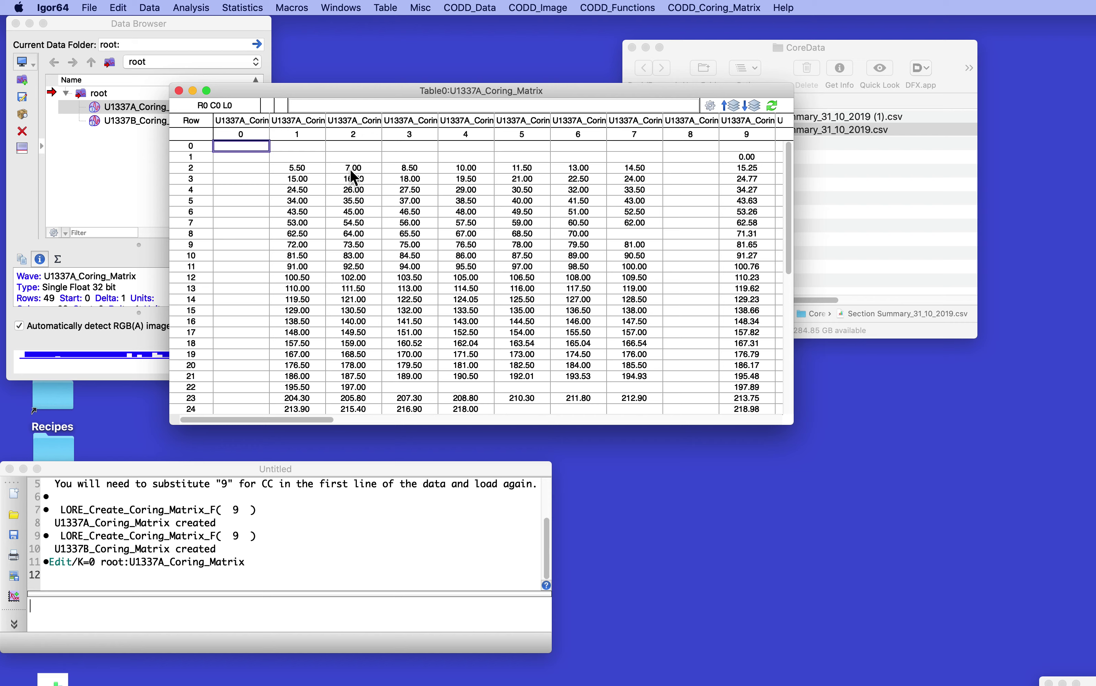
pyautogui.click(755, 105)
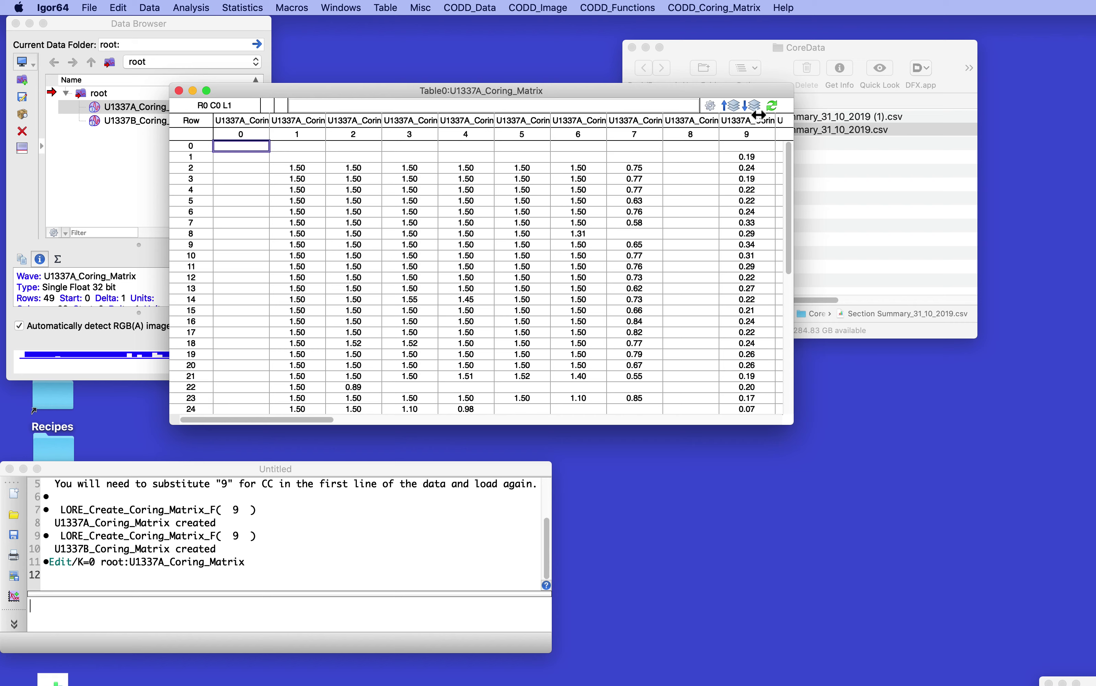
pyautogui.click(755, 106)
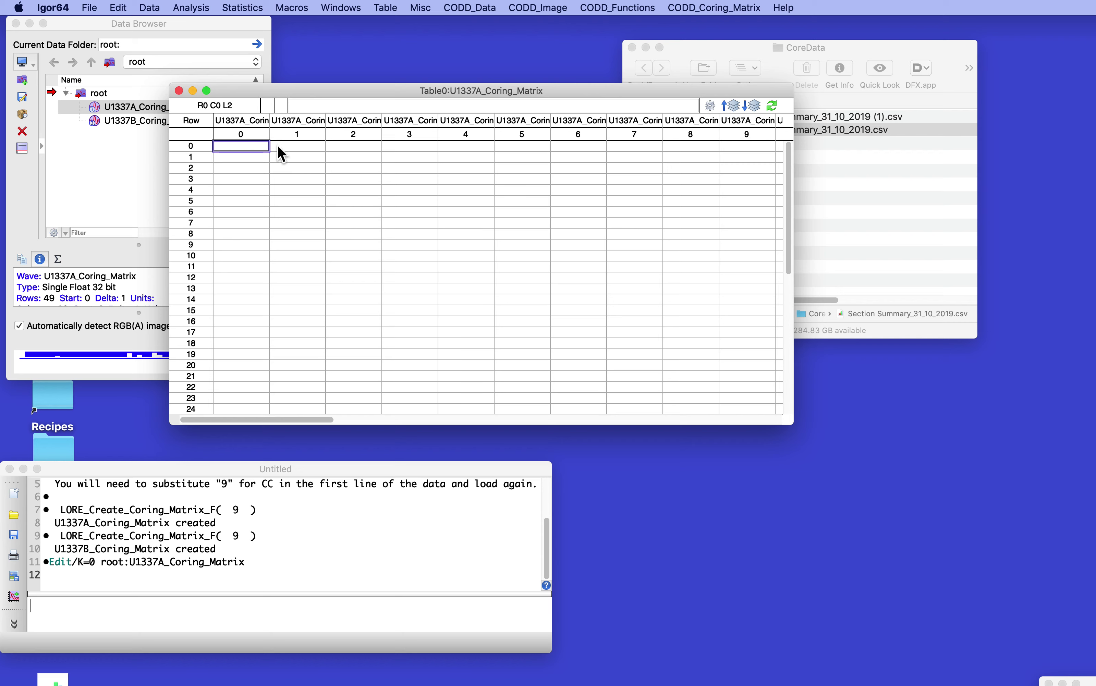
pyautogui.click(178, 91)
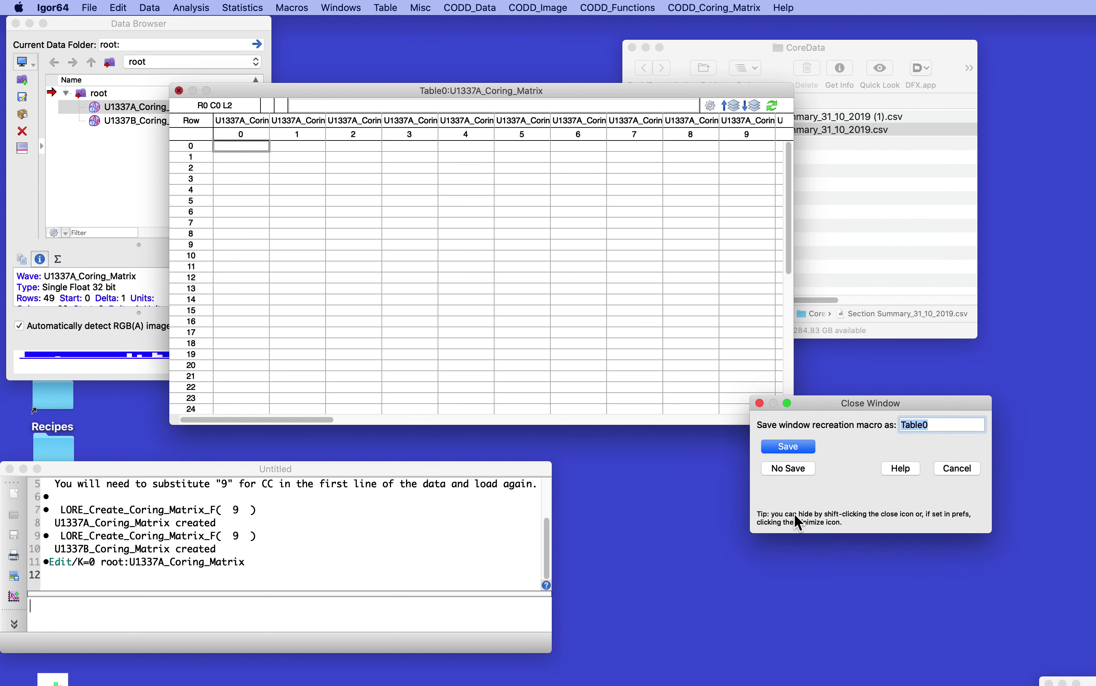
pyautogui.click(783, 468)
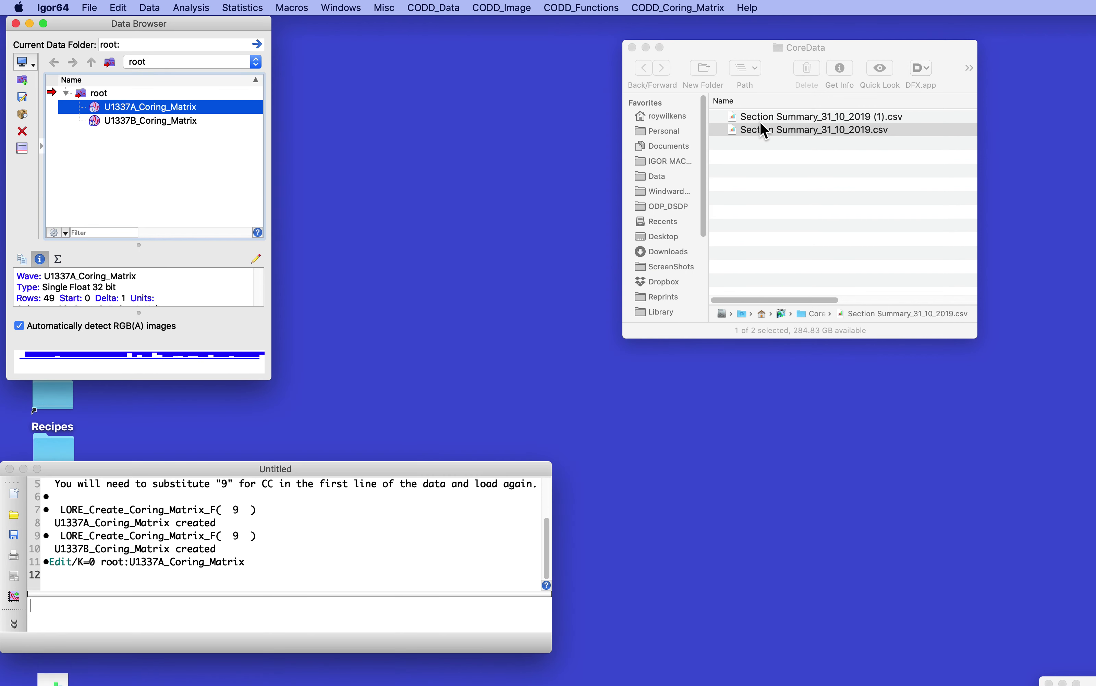
# Examine layers 0 and 1 of U1337B_Coring_Matrix in a table, then close it without saving a recreation macro.
pyautogui.click(95, 121)
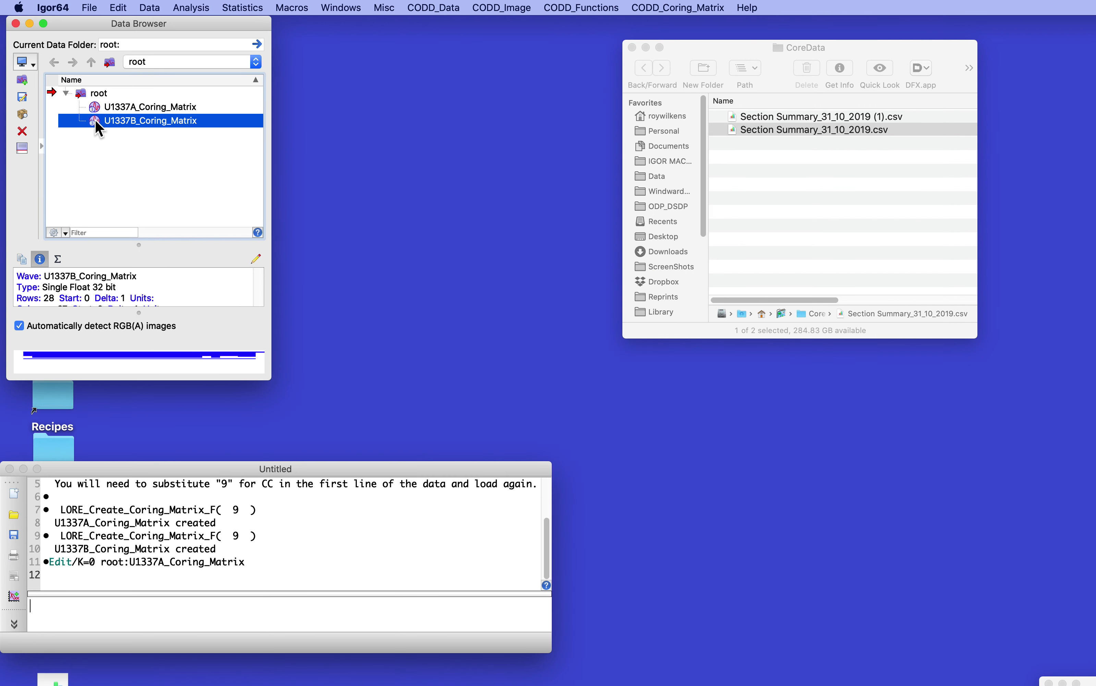
pyautogui.doubleClick(96, 120)
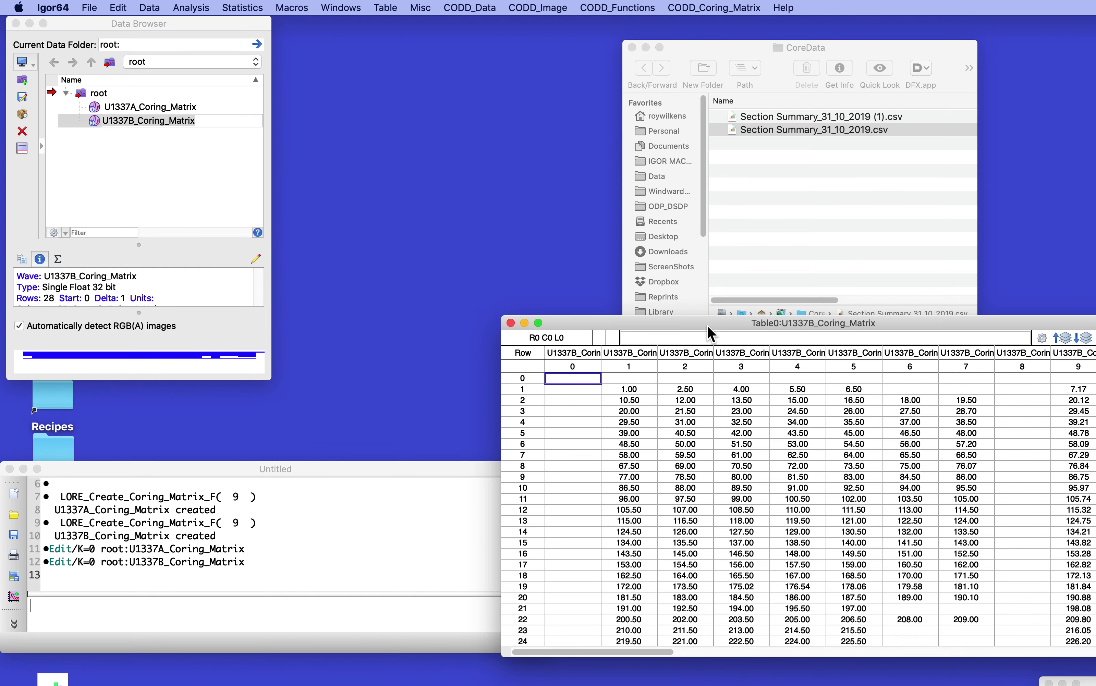
pyautogui.moveTo(707, 324); pyautogui.dragTo(308, 64)
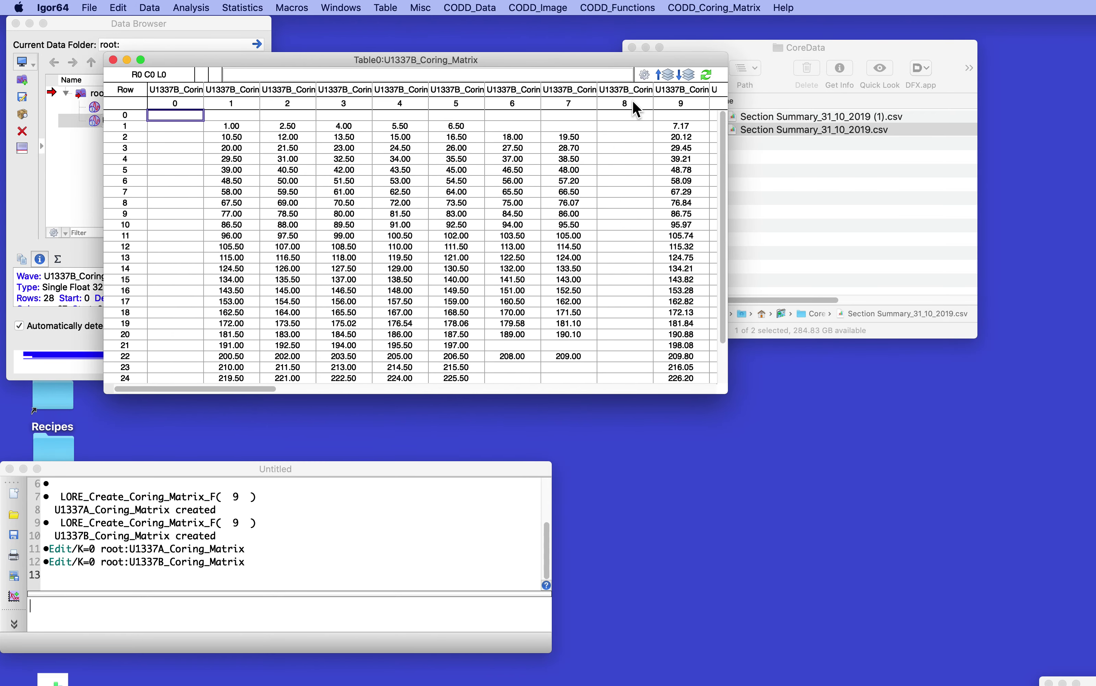
pyautogui.click(686, 75)
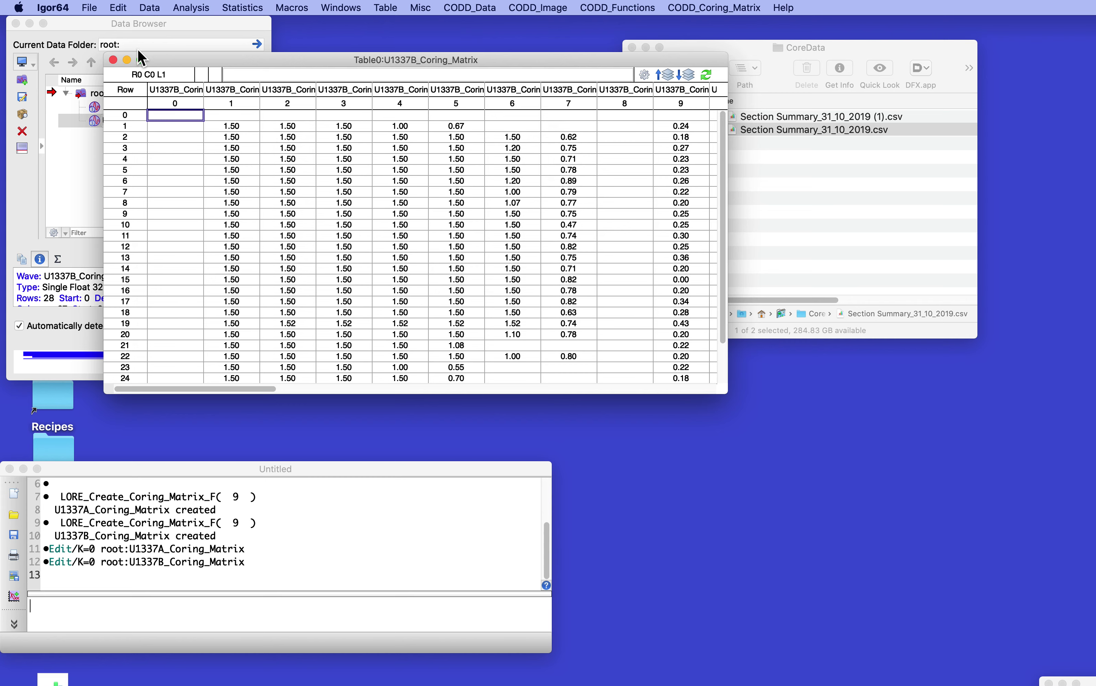
pyautogui.click(113, 60)
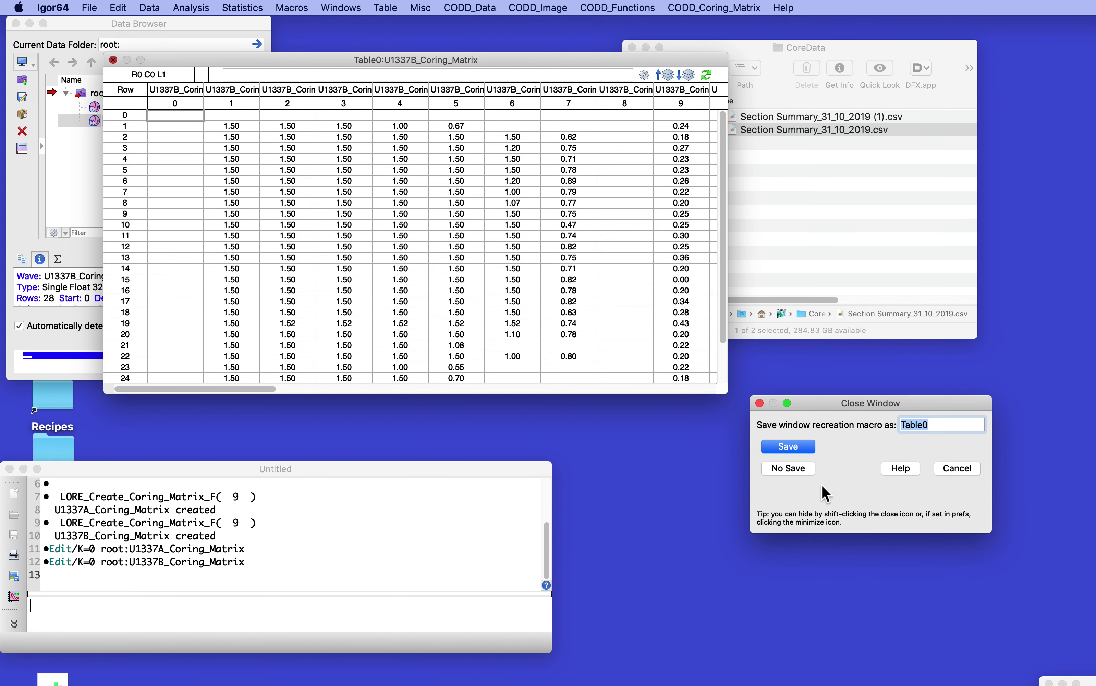
pyautogui.click(776, 466)
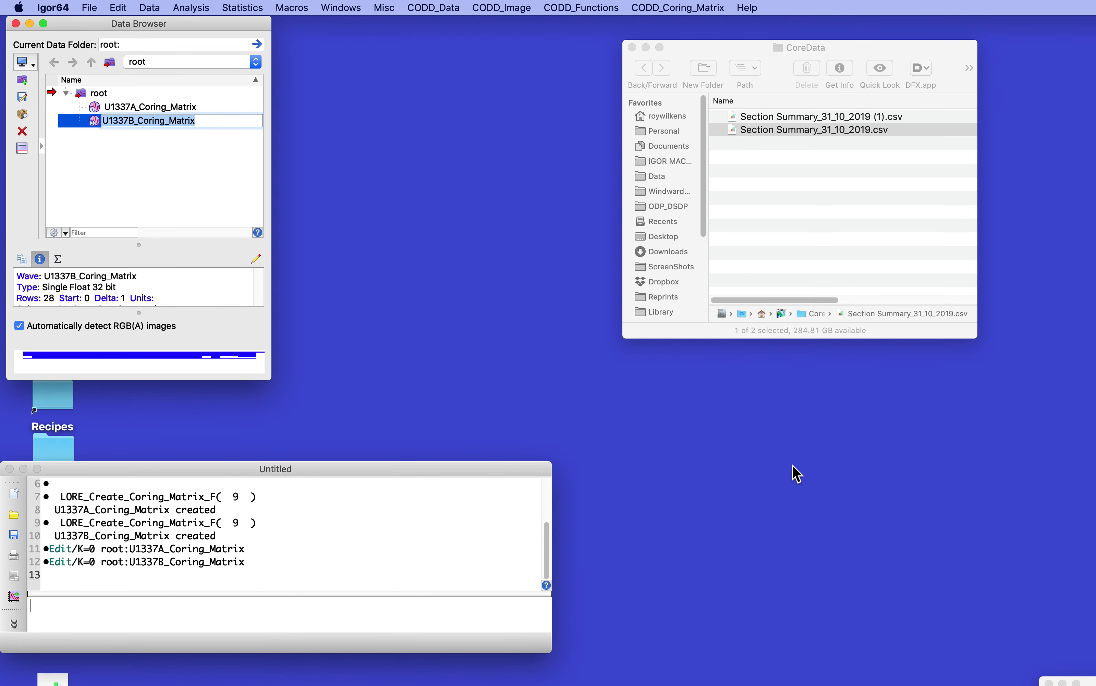